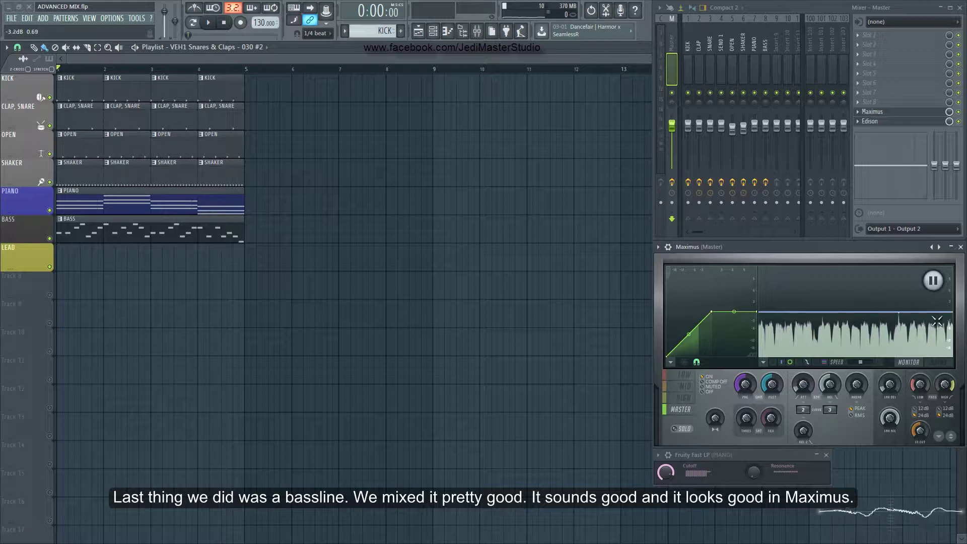
# - Stop playback, select the PIANO pattern from its playlist clip and open the LEAD channel's synth
pyautogui.click(849, 302)
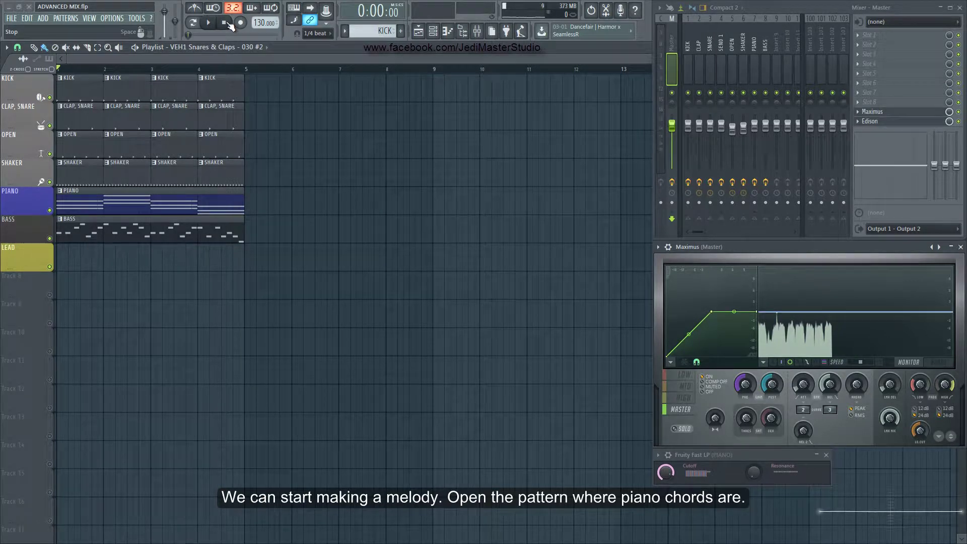
pyautogui.click(124, 205)
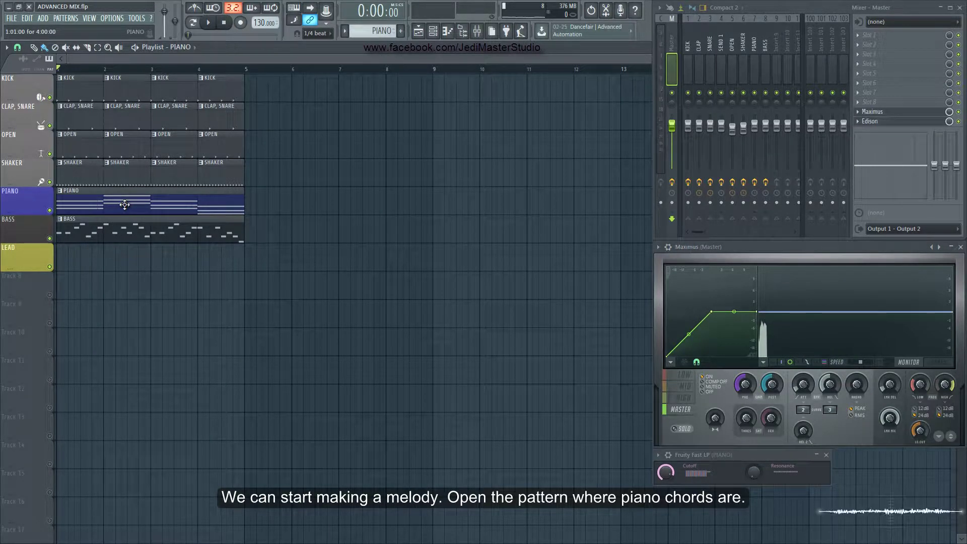
pyautogui.click(434, 32)
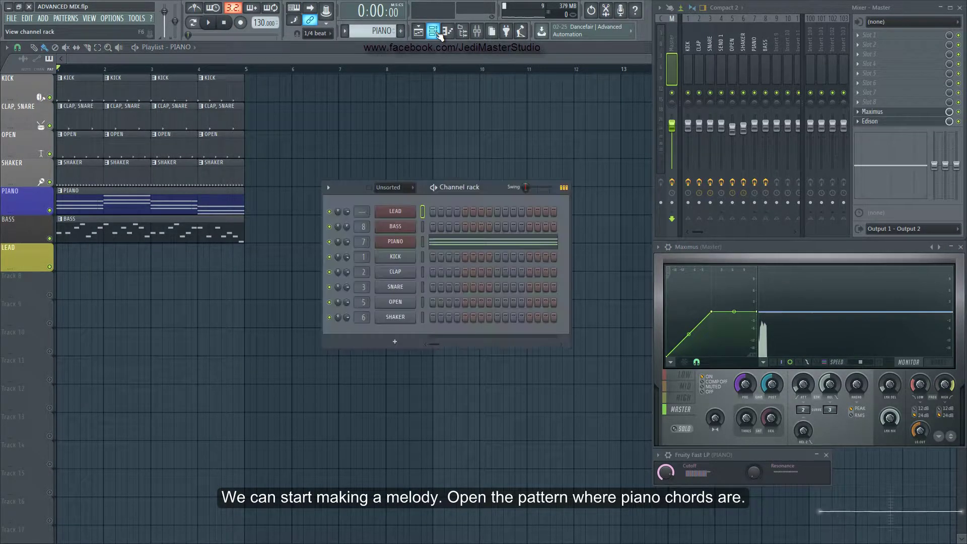
pyautogui.click(403, 211)
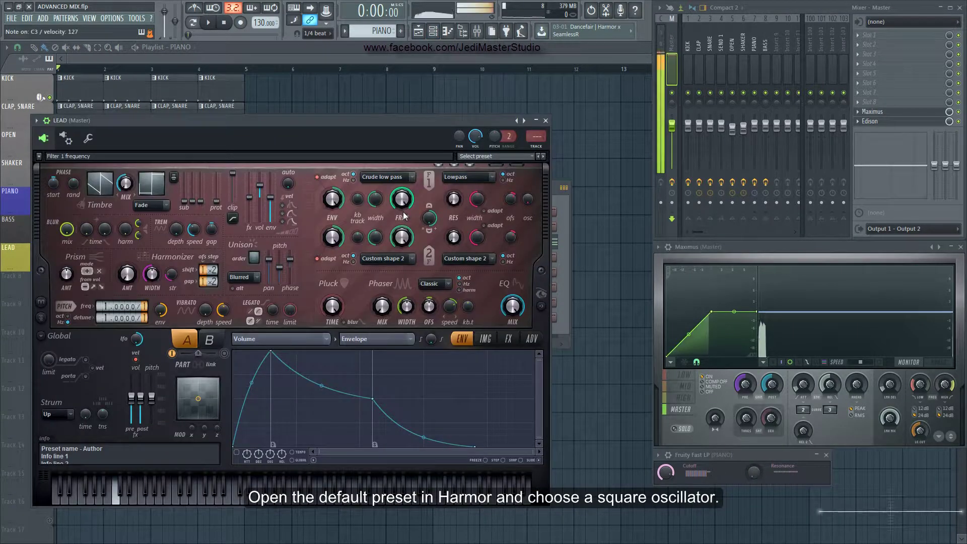
pyautogui.click(432, 35)
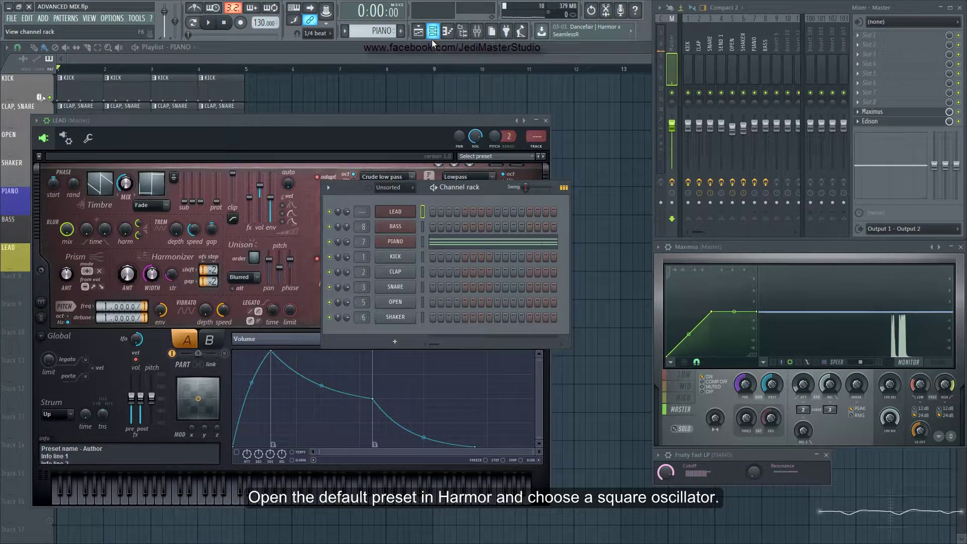
pyautogui.rightClick(414, 213)
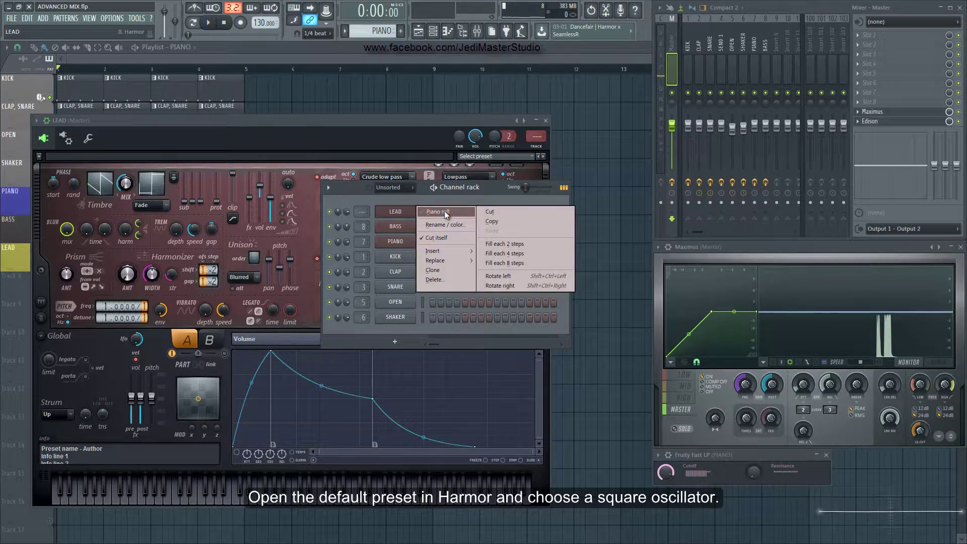
pyautogui.click(250, 124)
# - Shape the LEAD sound with the square timbre, a frequency multiplier of 4.0000 and a wider unison
pyautogui.moveTo(250, 123); pyautogui.dragTo(298, 103)
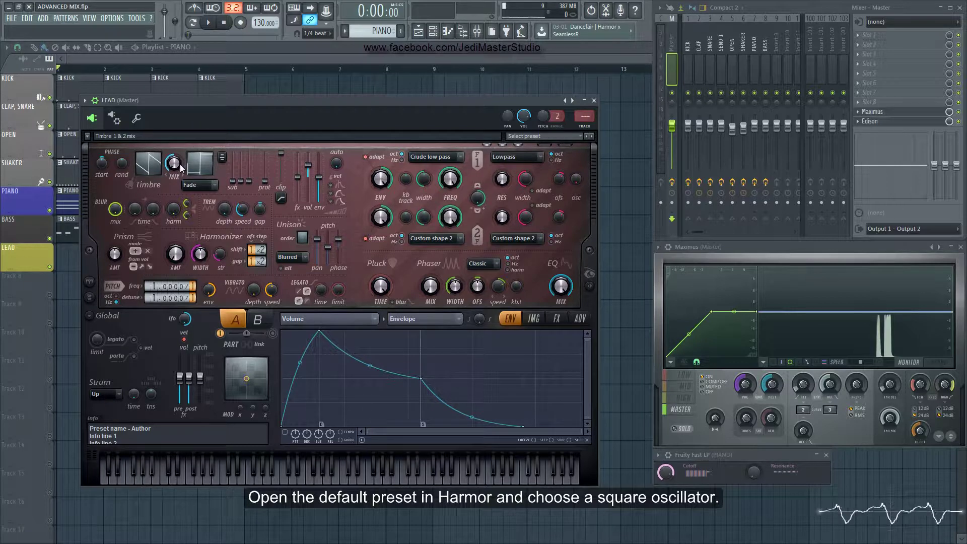
pyautogui.moveTo(180, 164); pyautogui.dragTo(158, 520)
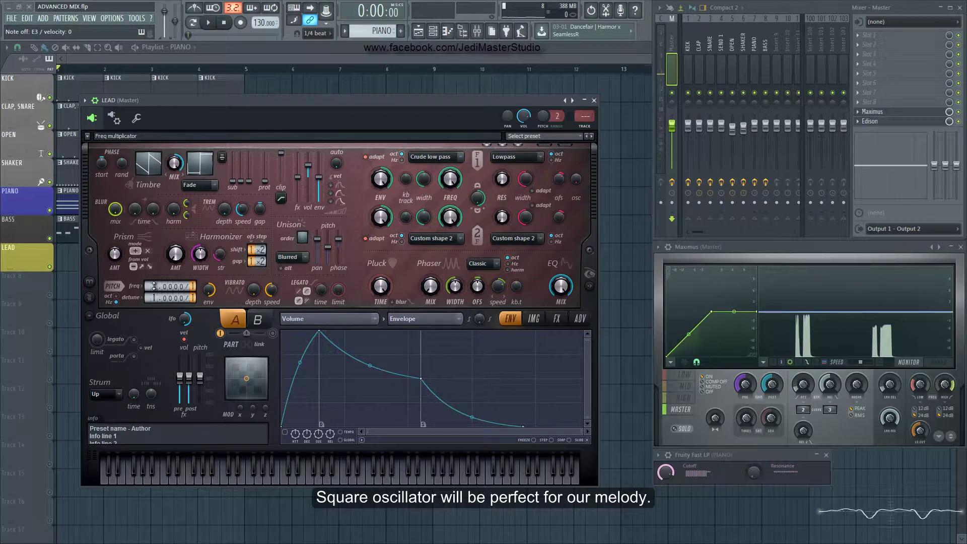
pyautogui.moveTo(155, 285); pyautogui.dragTo(153, 265)
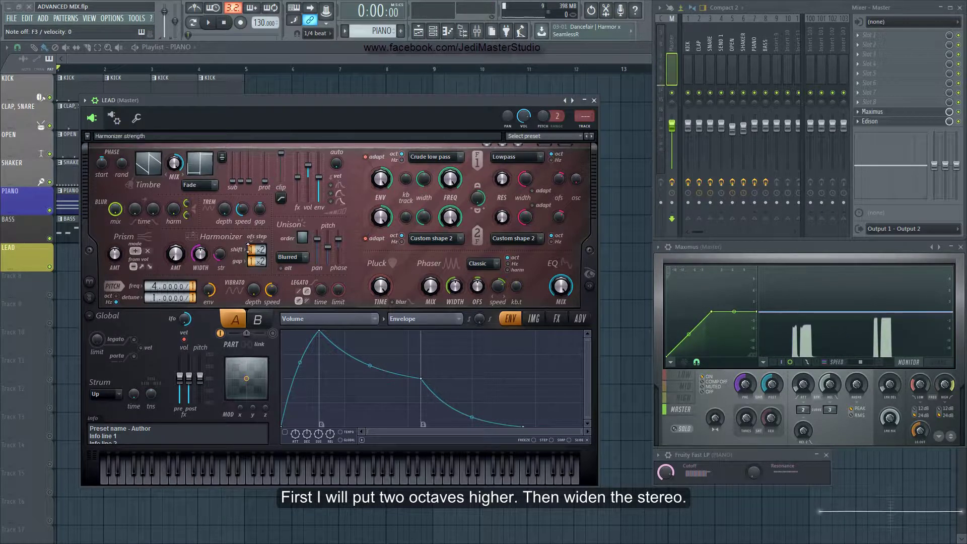
pyautogui.moveTo(296, 236); pyautogui.dragTo(321, 294)
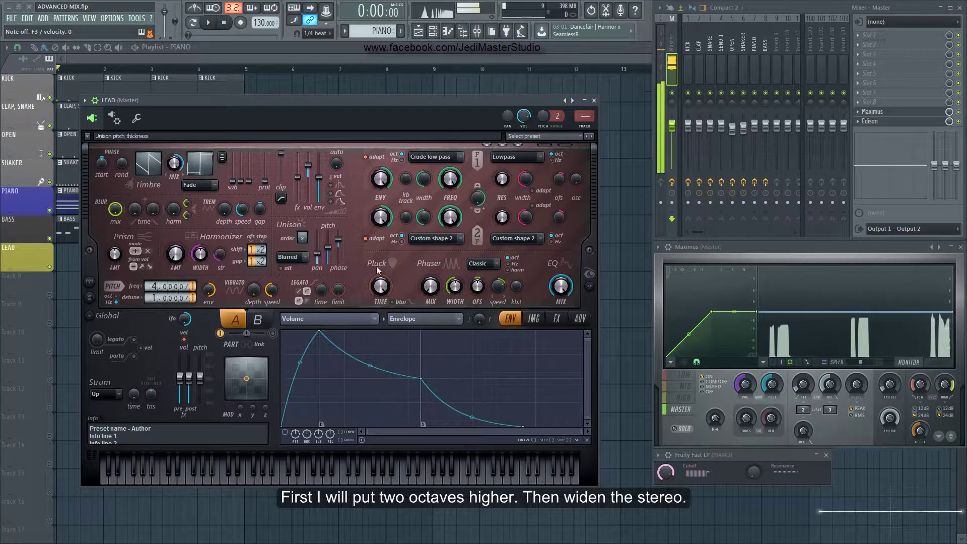
# - Enable the delay and reverb effects on the LEAD synth and adjust their settings
pyautogui.click(557, 320)
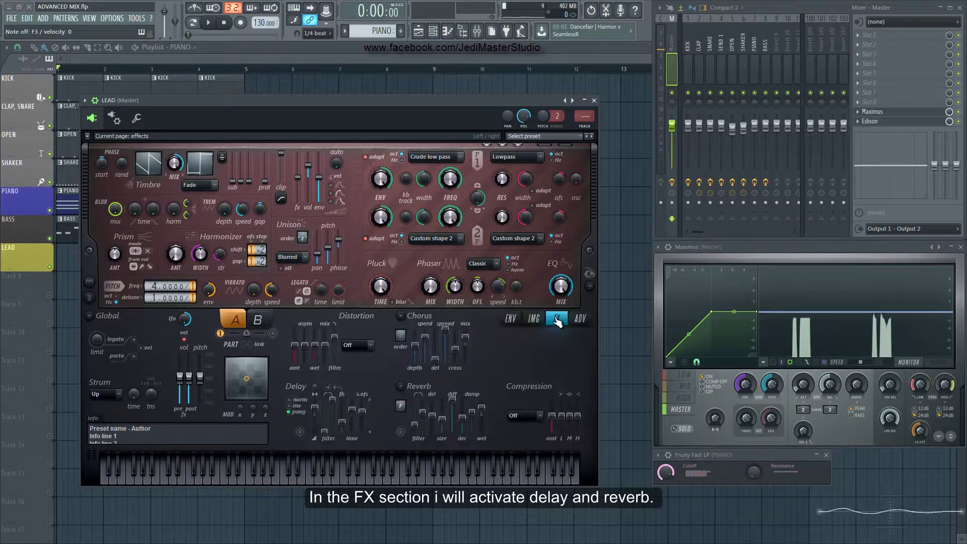
pyautogui.moveTo(506, 98); pyautogui.dragTo(557, 90)
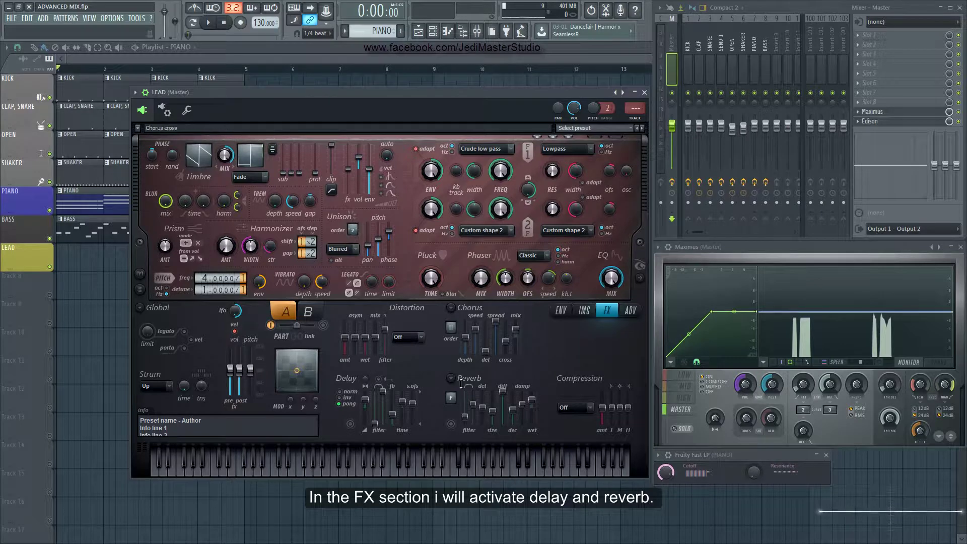
pyautogui.click(352, 424)
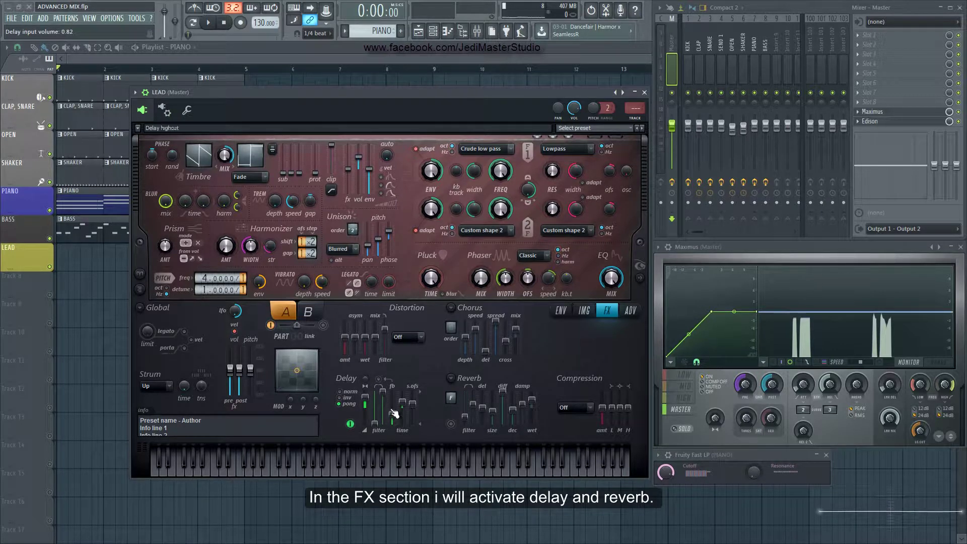
pyautogui.moveTo(393, 413); pyautogui.dragTo(397, 409)
pyautogui.moveTo(366, 379); pyautogui.dragTo(366, 406)
pyautogui.click(453, 424)
pyautogui.moveTo(466, 418); pyautogui.dragTo(466, 414)
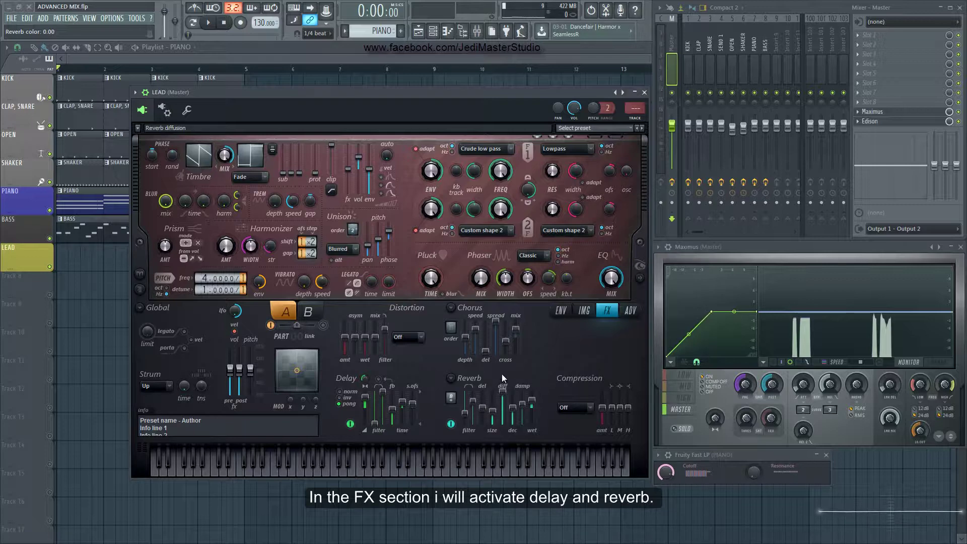
# - Show the LEAD synth's visual feedback display, enable portamento and adjust the portamento time
pyautogui.click(640, 278)
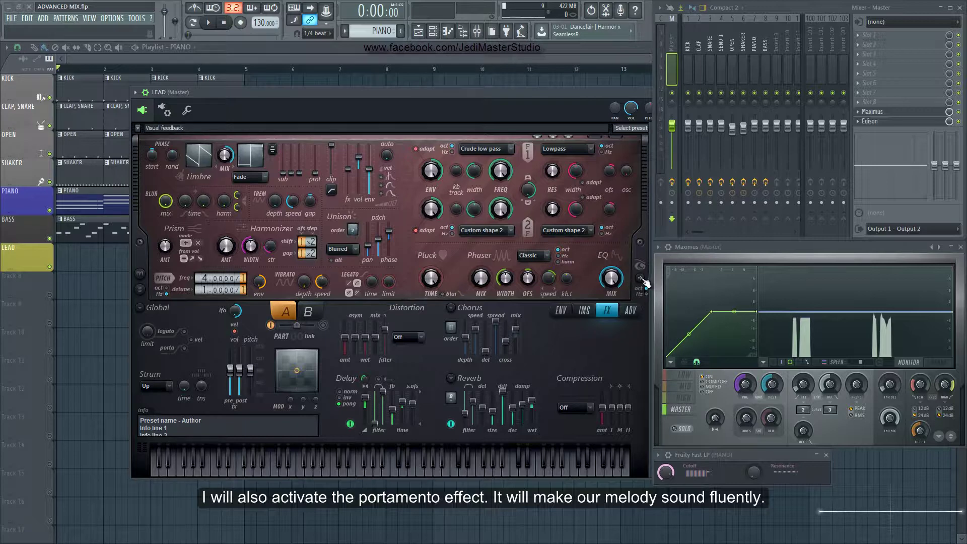
pyautogui.click(432, 31)
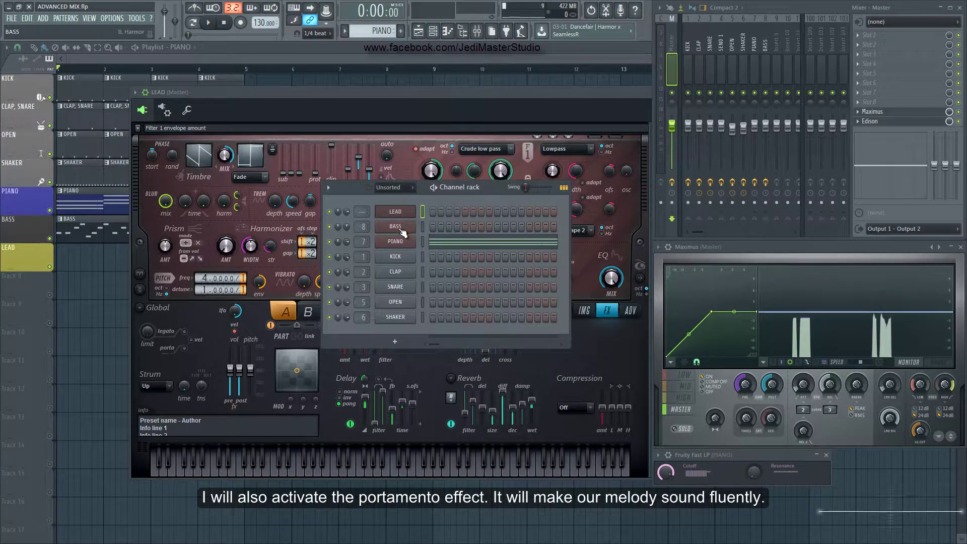
pyautogui.click(400, 213)
pyautogui.click(400, 214)
pyautogui.moveTo(552, 93); pyautogui.dragTo(488, 100)
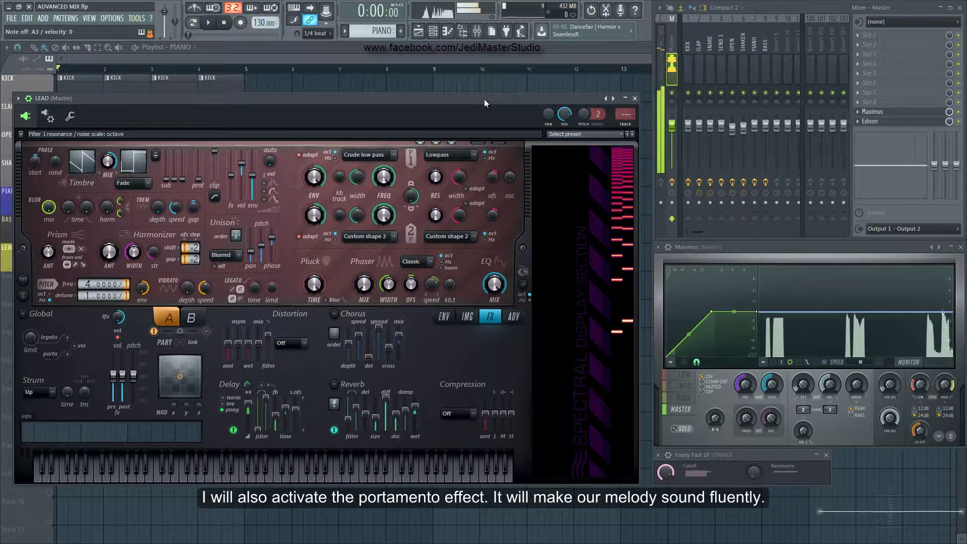
pyautogui.click(69, 355)
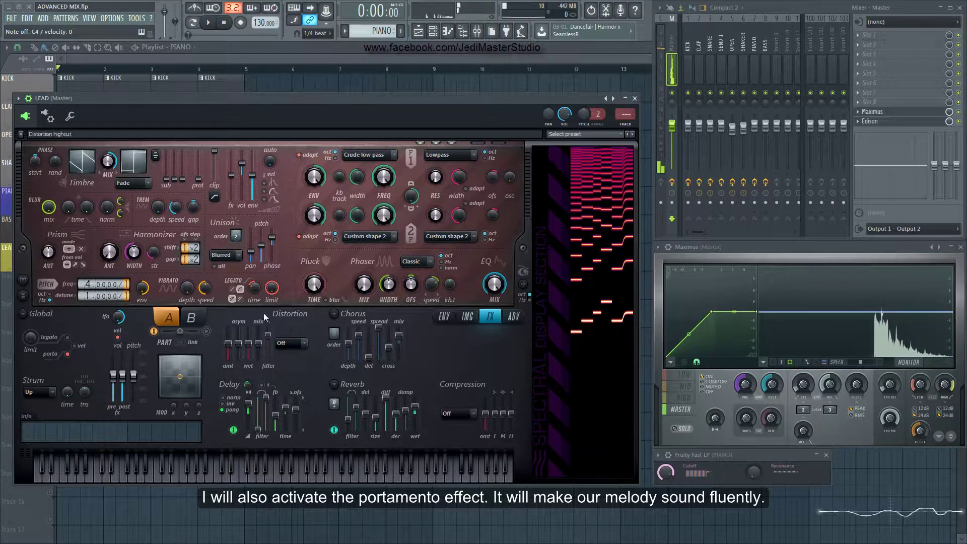
pyautogui.moveTo(253, 286); pyautogui.dragTo(255, 288)
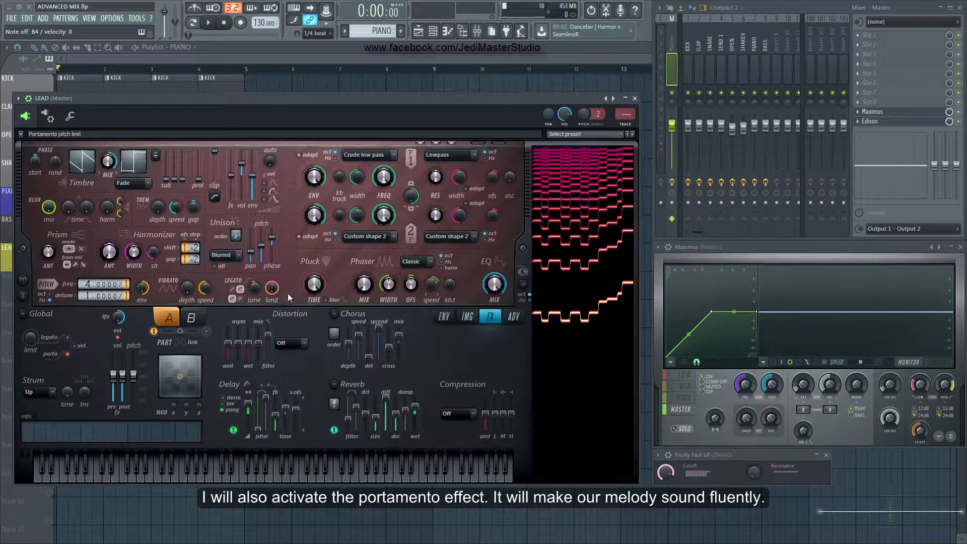
# - Open the LEAD channel's piano roll and fit the four bars of piano chords in view
pyautogui.click(434, 32)
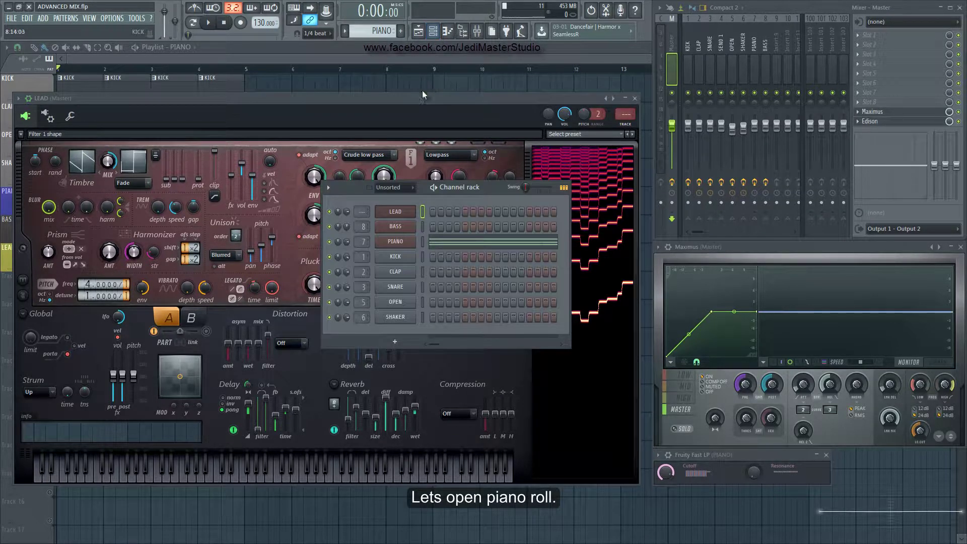
pyautogui.rightClick(398, 214)
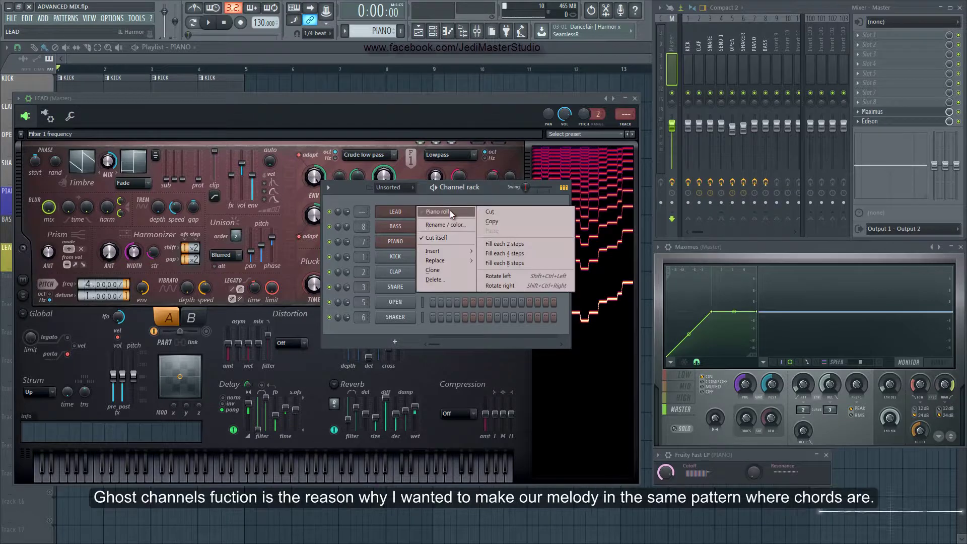
pyautogui.click(449, 210)
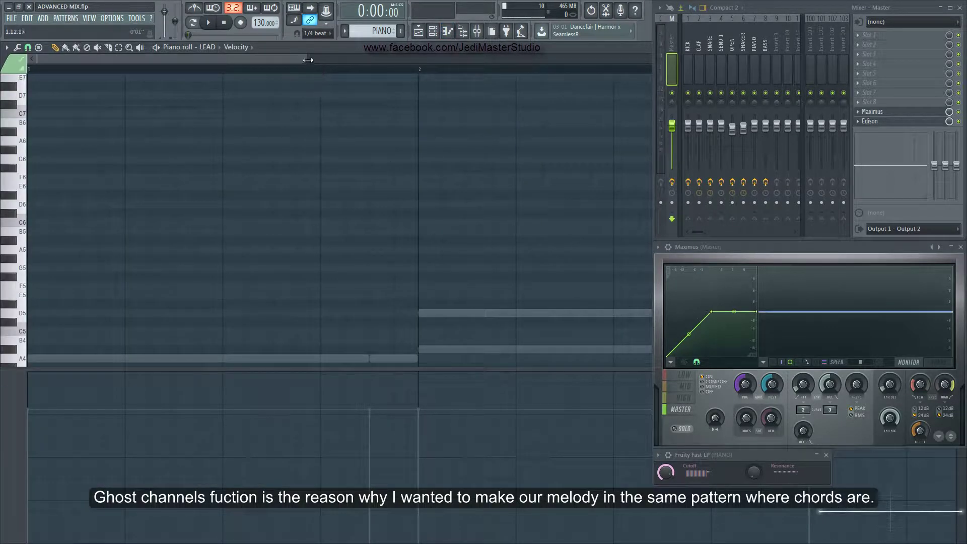
pyautogui.moveTo(308, 60); pyautogui.dragTo(529, 161)
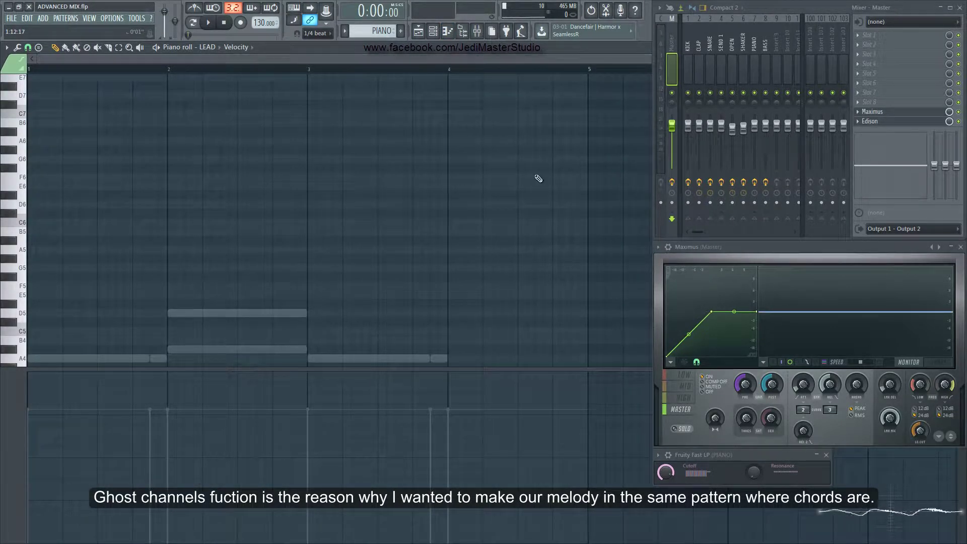
pyautogui.scroll(-6, 447, 188)
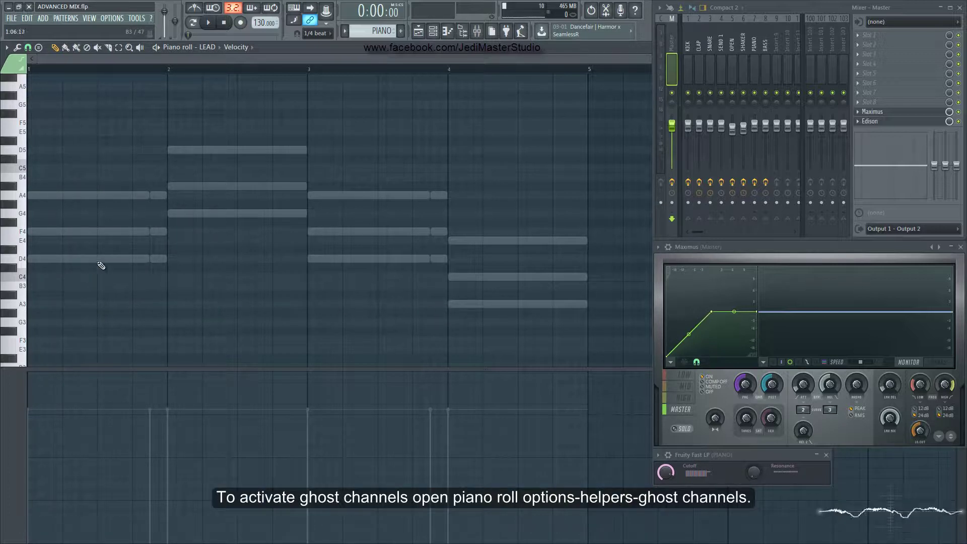
# - Check the Ghost channels option among the piano roll's helper settings
pyautogui.click(8, 48)
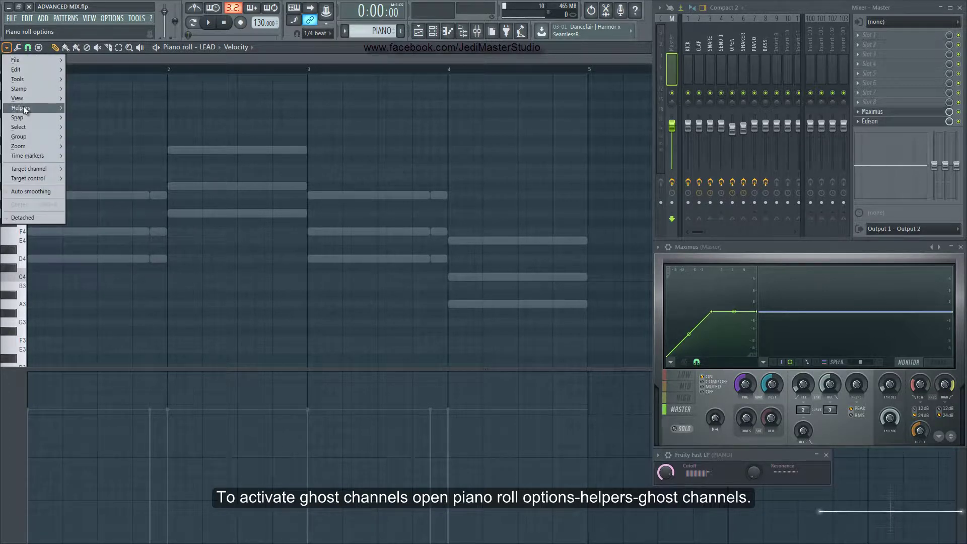
pyautogui.moveTo(28, 109)
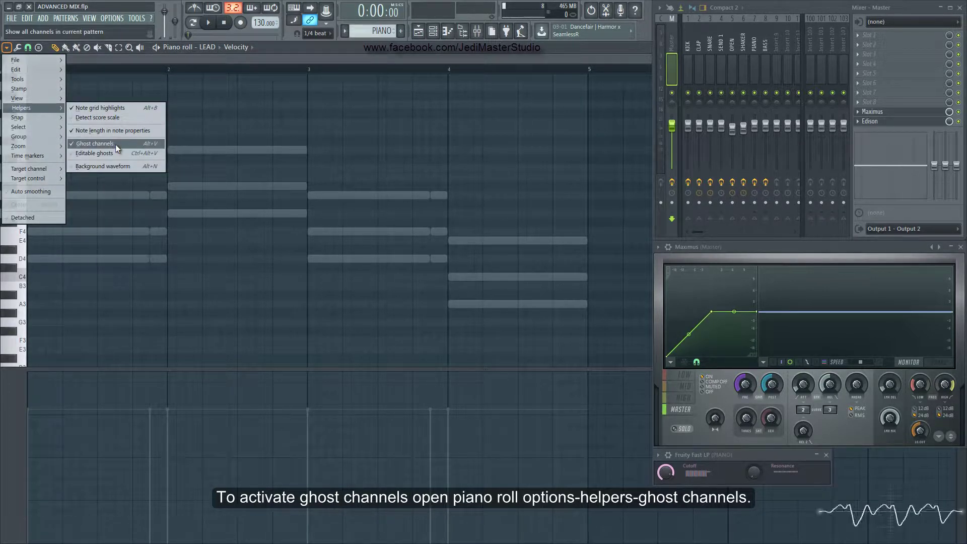
pyautogui.click(202, 61)
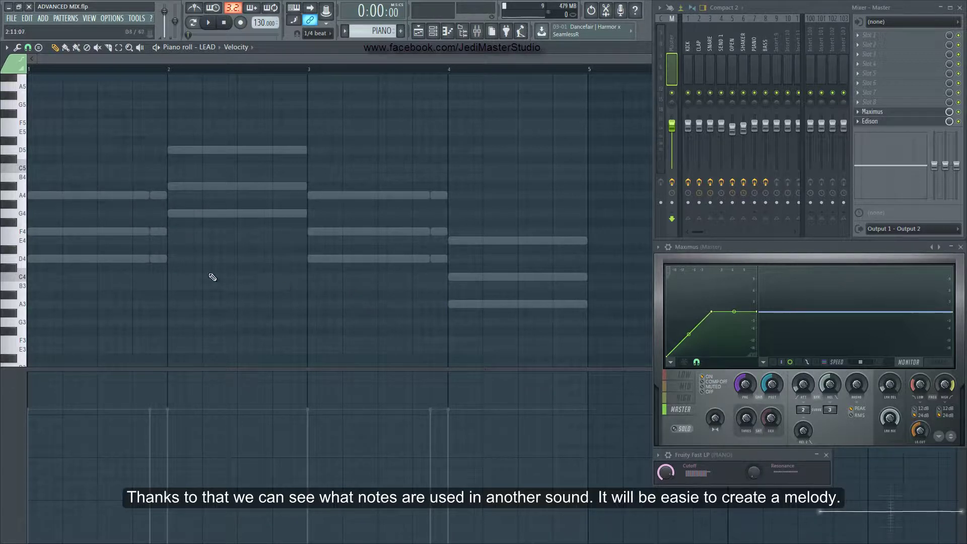
# - Draw short lead notes D4, D4, F4, A4, F4, D4, F4 in bar 1 at steps 1, 5, 7, 9, 10, 12 and 15
pyautogui.click(23, 259)
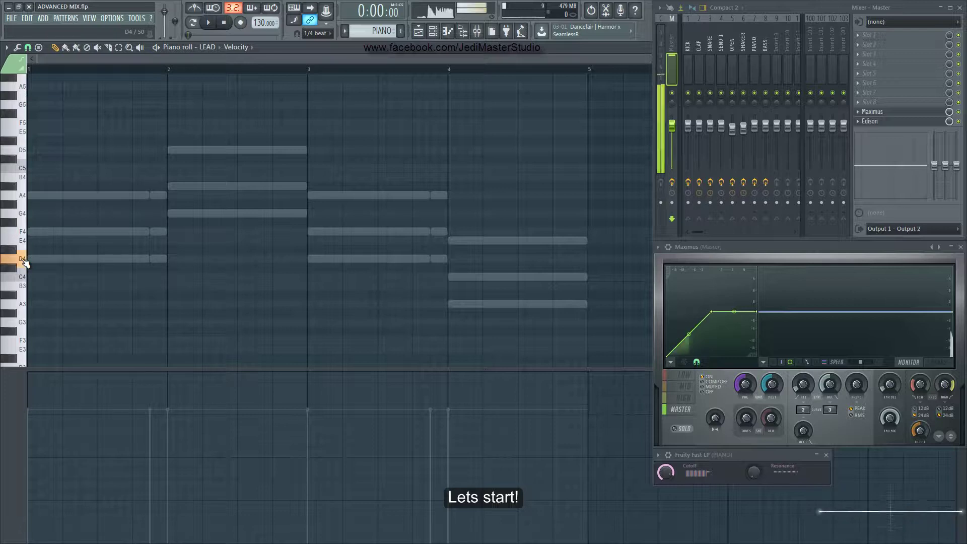
pyautogui.click(33, 259)
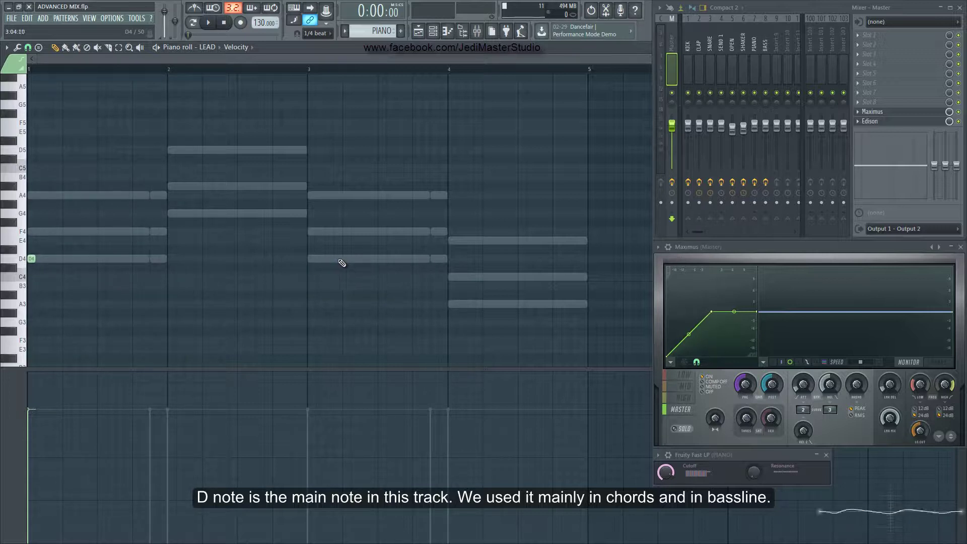
pyautogui.click(63, 258)
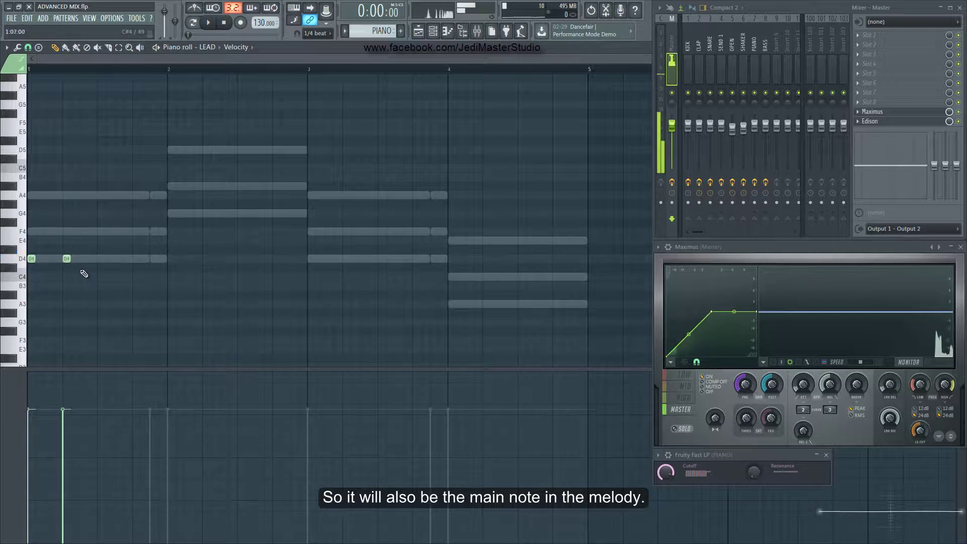
pyautogui.click(83, 232)
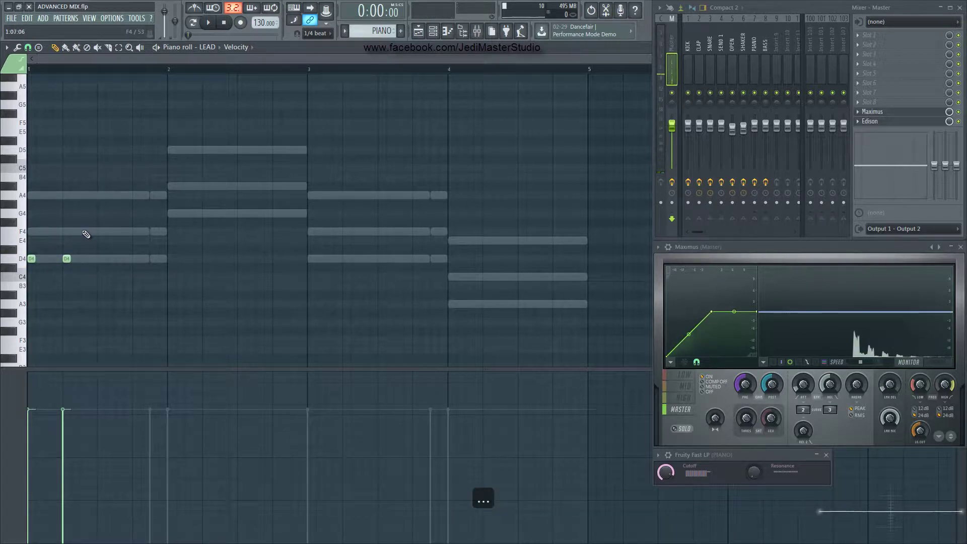
pyautogui.click(101, 196)
pyautogui.click(107, 231)
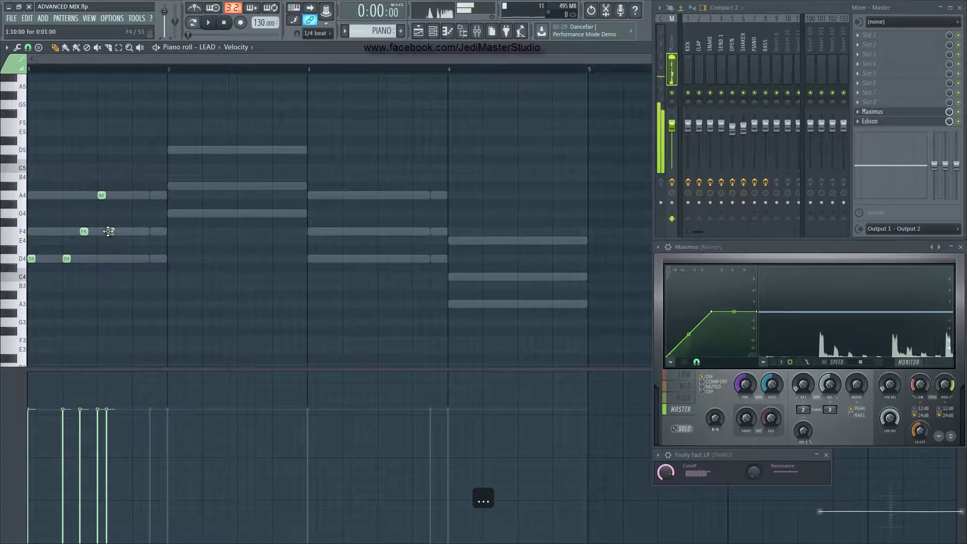
pyautogui.click(127, 259)
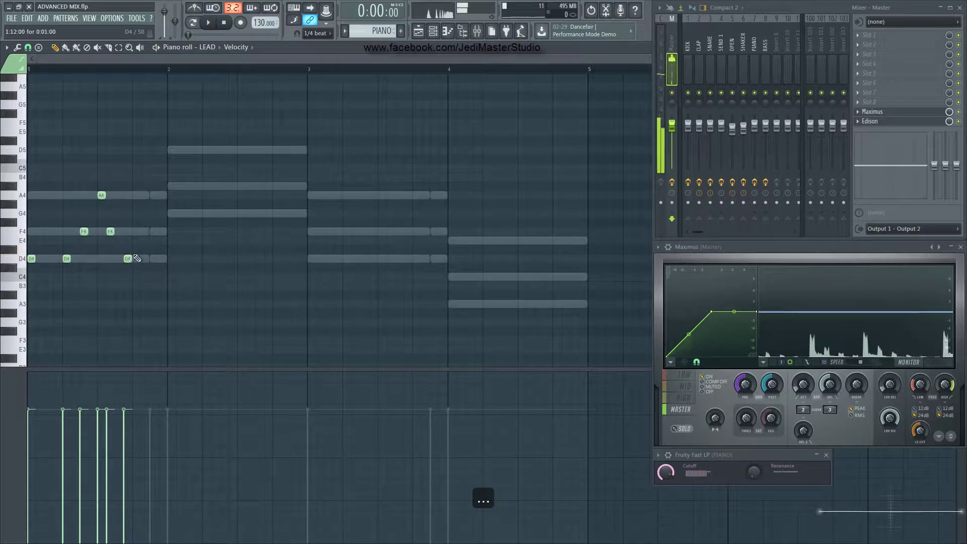
pyautogui.click(153, 231)
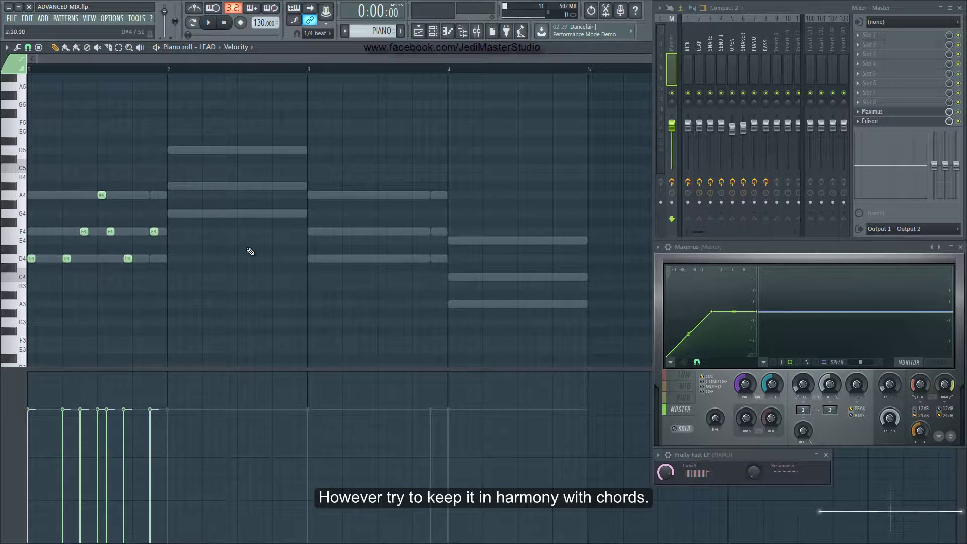
# - Draw short lead notes D4, D4, G4, G4, F4, C4, D4 in bar 2 at steps 3, 5, 7, 9, 10, 12, 15 and audition them
pyautogui.click(187, 259)
pyautogui.click(205, 259)
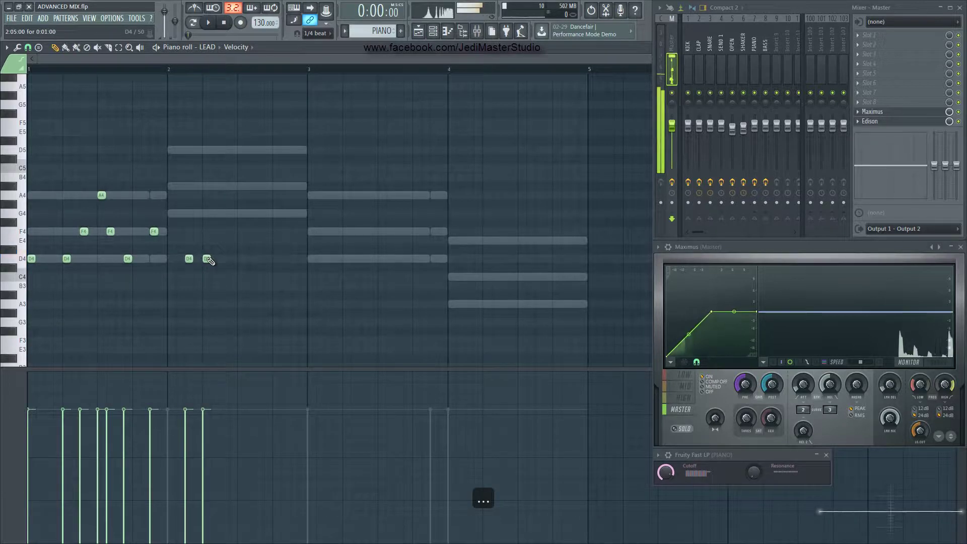
pyautogui.click(223, 213)
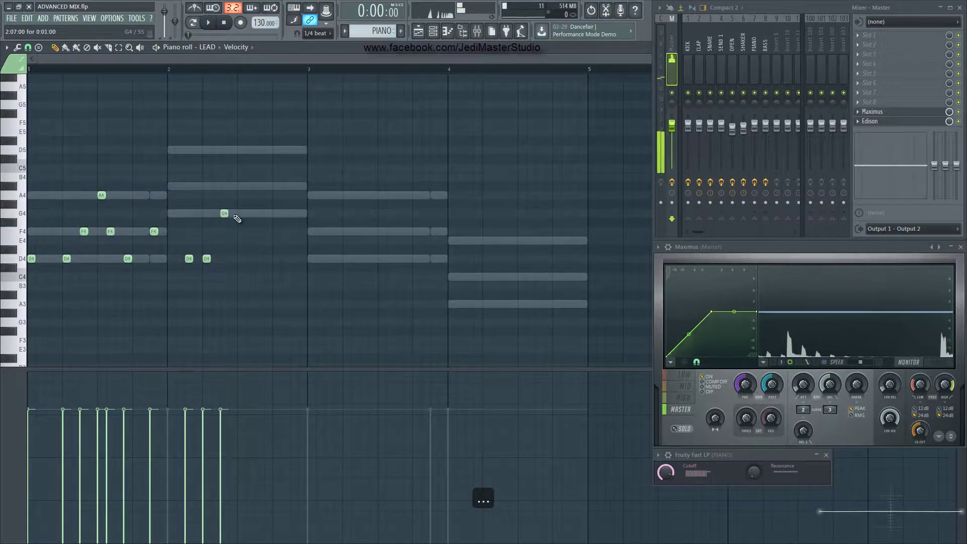
pyautogui.click(240, 213)
pyautogui.click(249, 232)
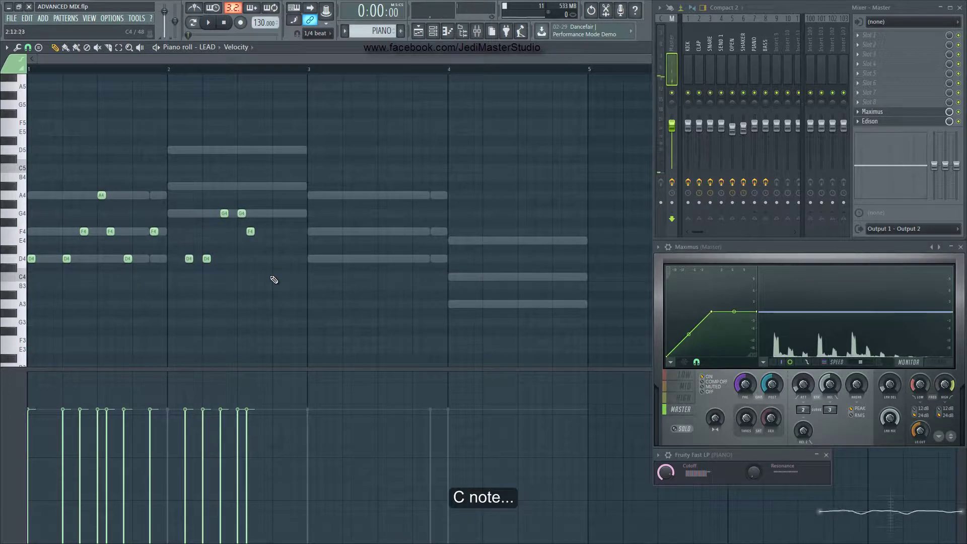
pyautogui.click(266, 277)
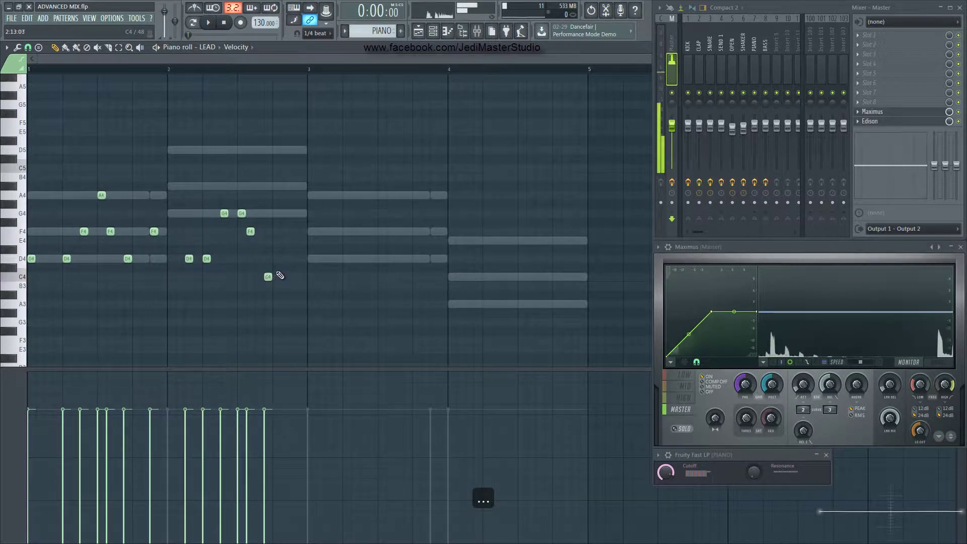
pyautogui.click(293, 259)
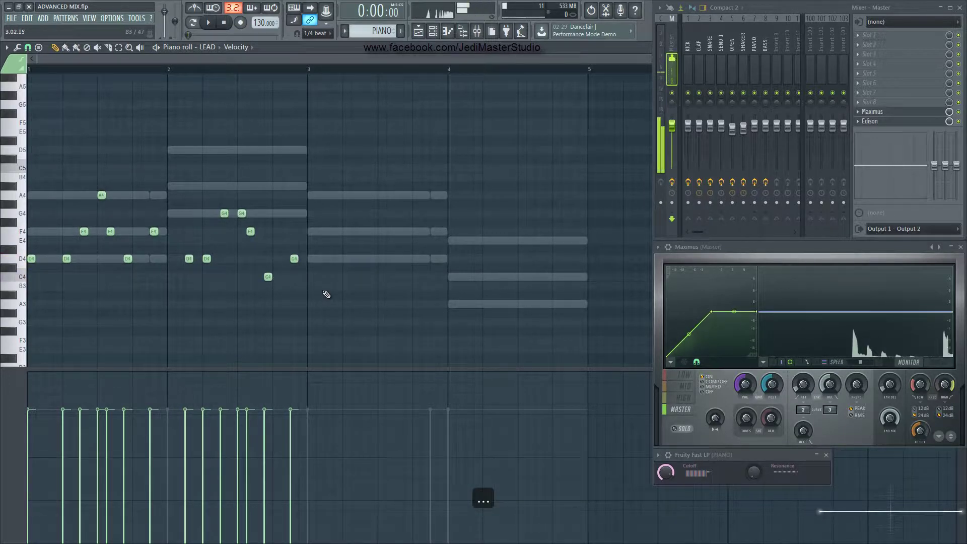
pyautogui.click(211, 23)
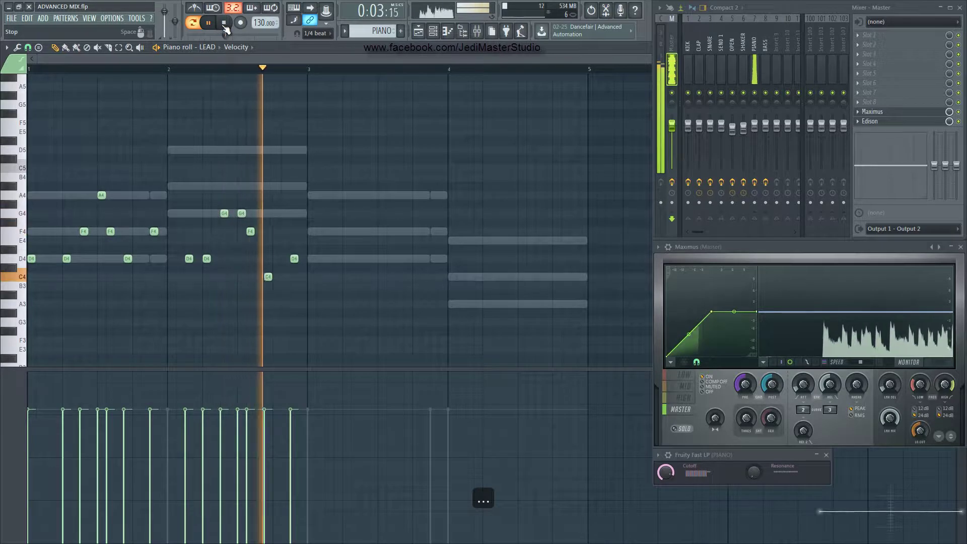
pyautogui.click(225, 23)
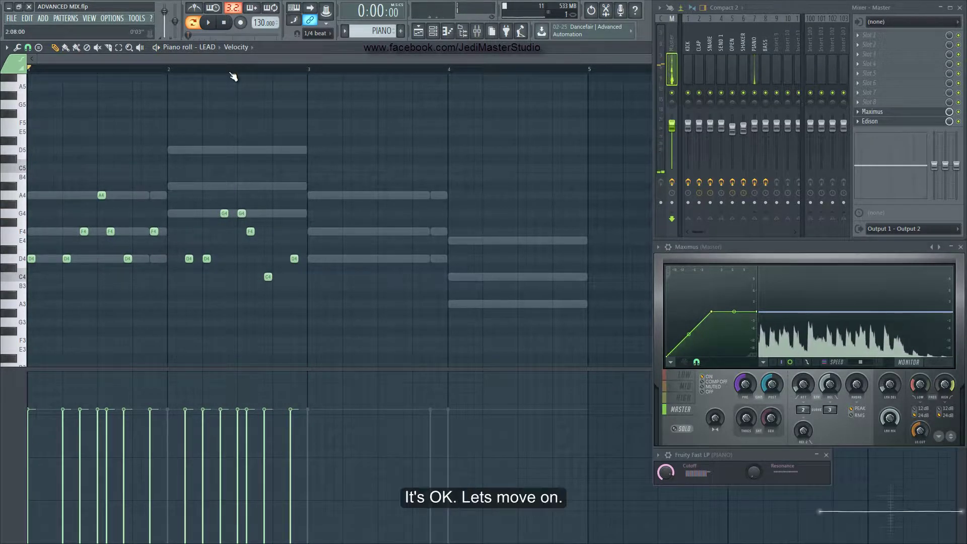
# - Draw lead notes D4, D4, D4, A4, A4, F4, D4, F4 in bar 3 at steps 1, 3, 5, 7, 9, 10, 12, 15
pyautogui.click(312, 258)
pyautogui.click(329, 259)
pyautogui.click(347, 258)
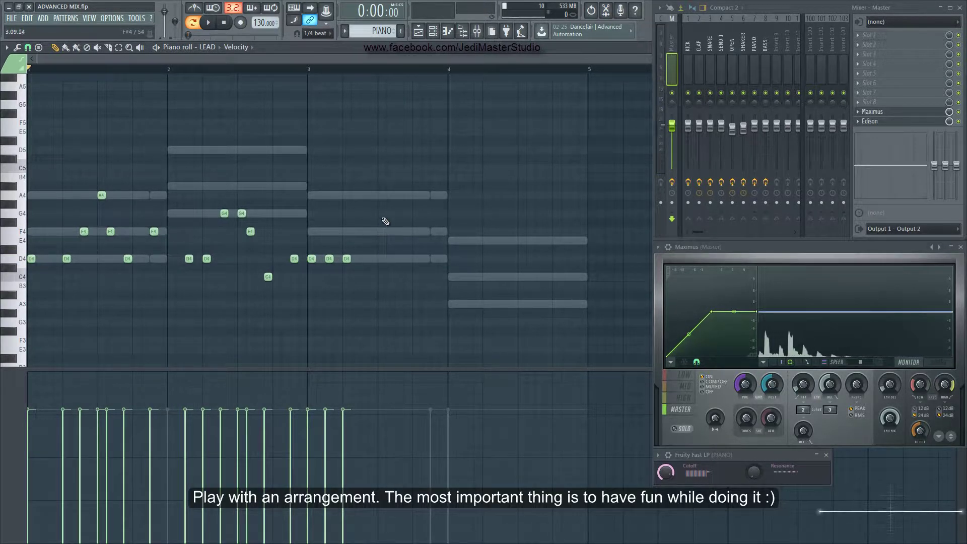
pyautogui.click(363, 195)
pyautogui.click(382, 195)
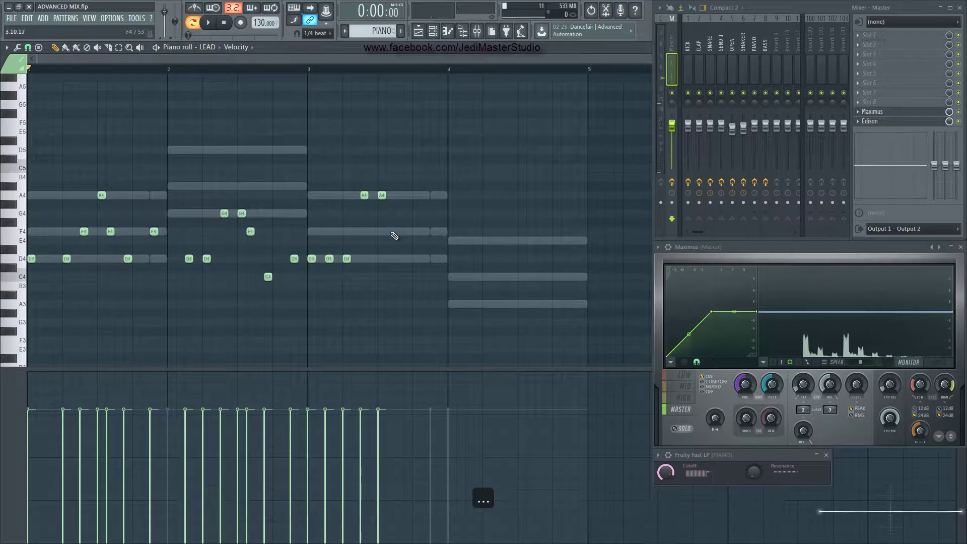
pyautogui.click(389, 231)
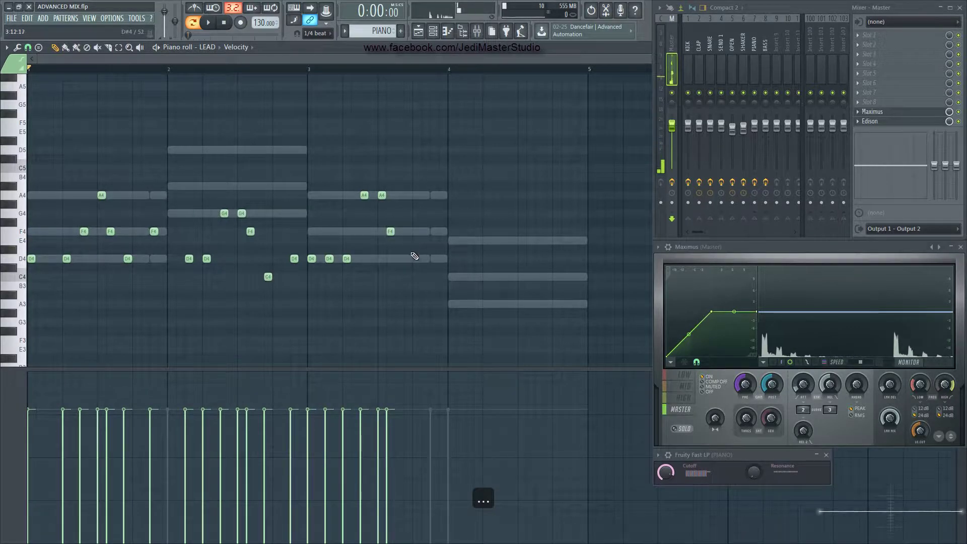
pyautogui.click(409, 259)
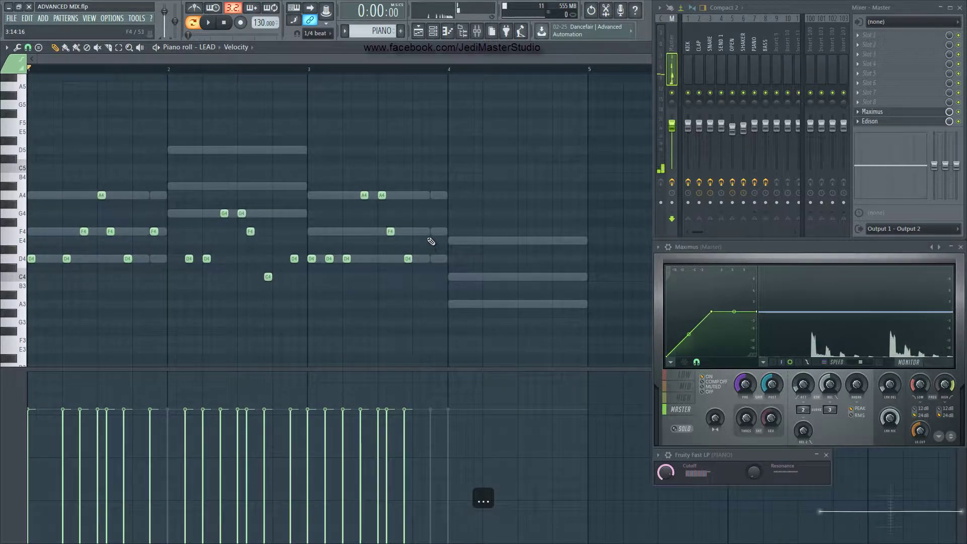
pyautogui.click(432, 232)
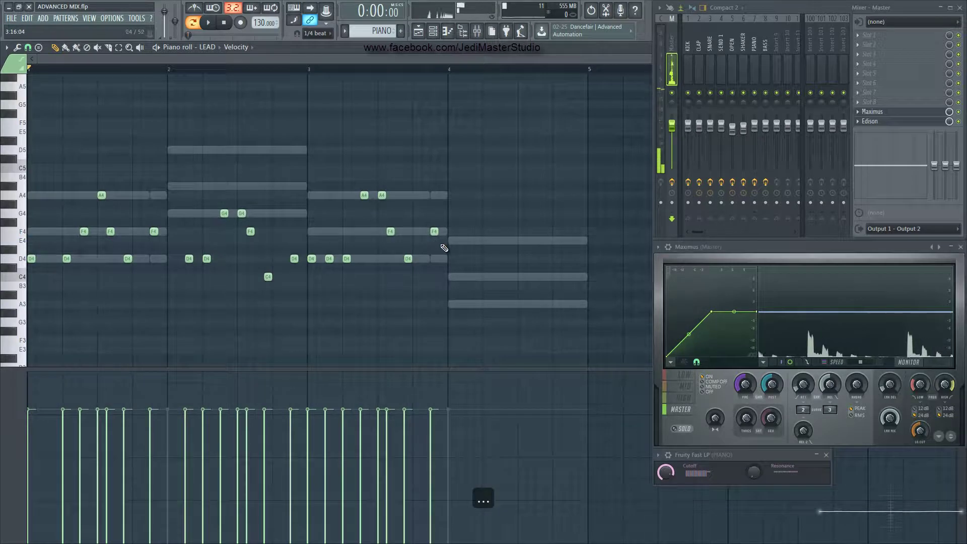
# - Draw lead notes D4, D4, C4, D4, G4, F4, A3, C4, C5 in bar 4 at steps 3, 5, 7, 8, 9, 11, 12, 13, 15
pyautogui.click(468, 259)
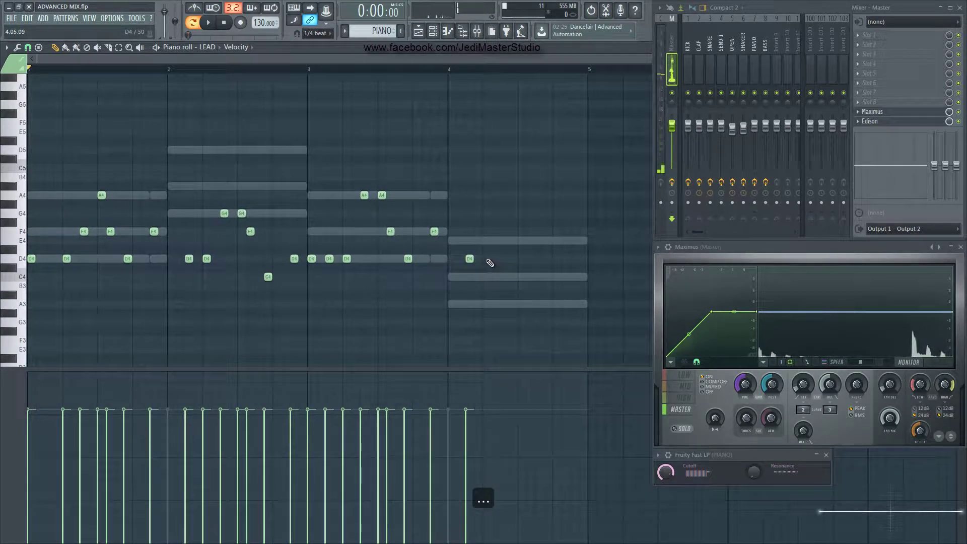
pyautogui.click(487, 259)
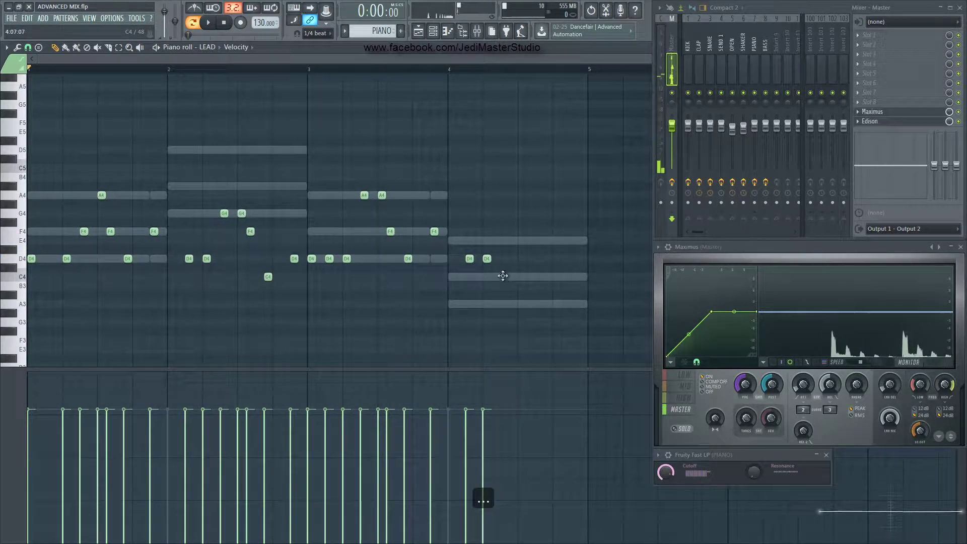
pyautogui.click(504, 277)
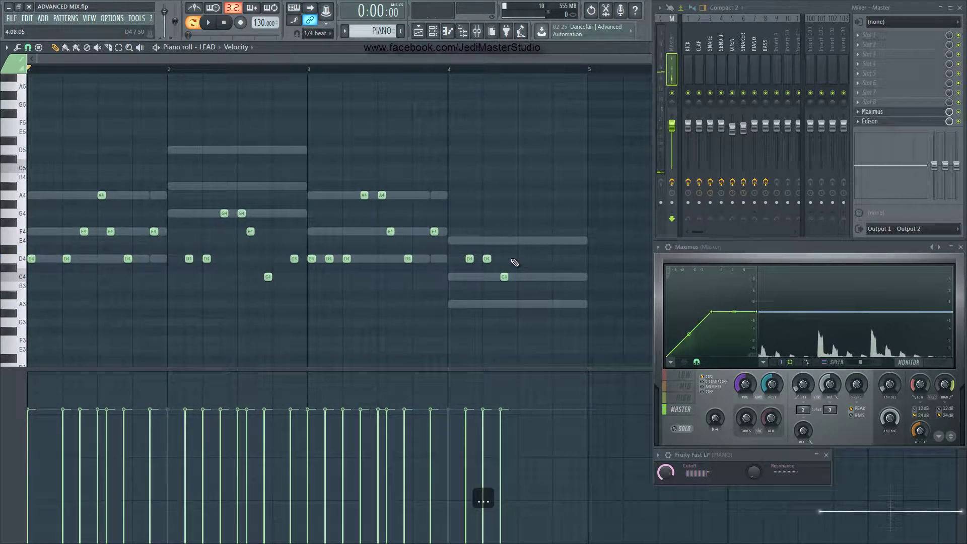
pyautogui.click(511, 258)
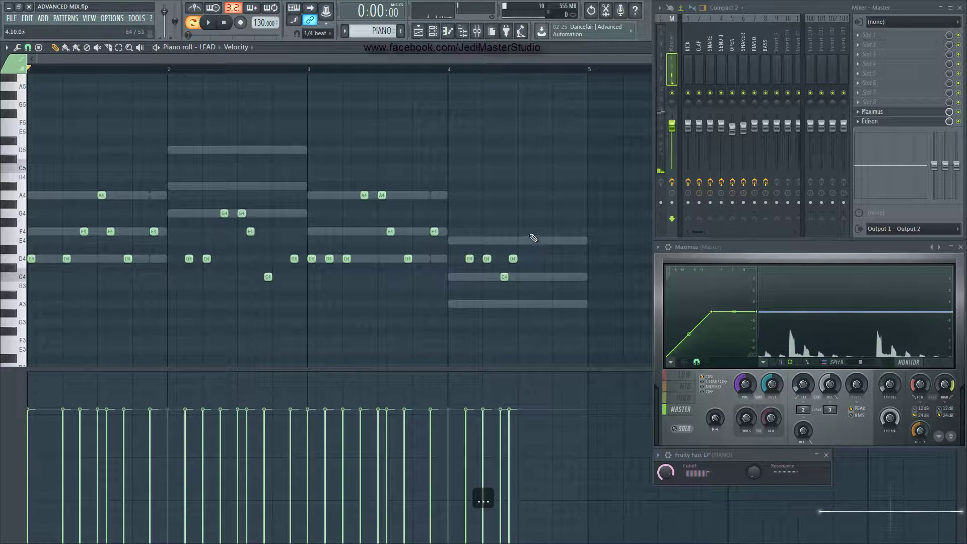
pyautogui.click(523, 214)
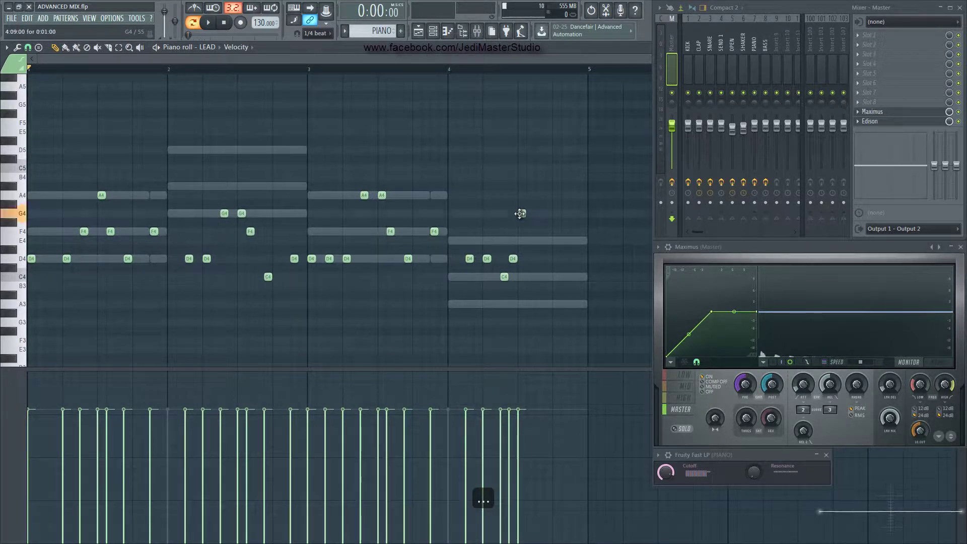
pyautogui.click(539, 232)
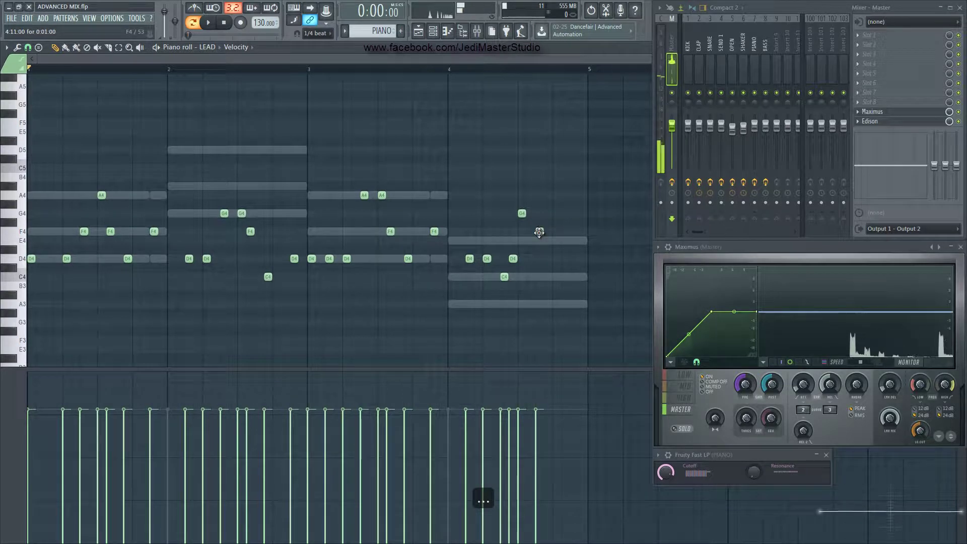
pyautogui.click(546, 304)
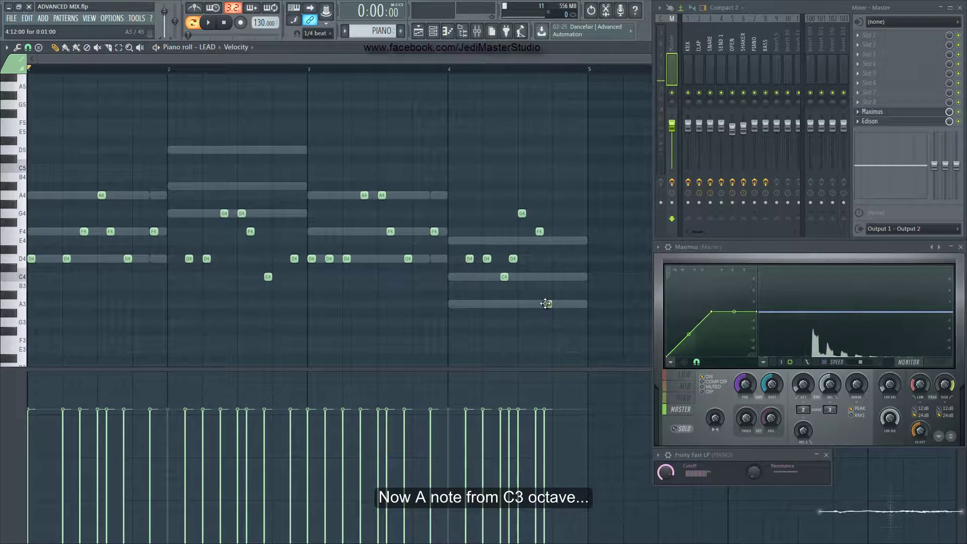
pyautogui.click(555, 277)
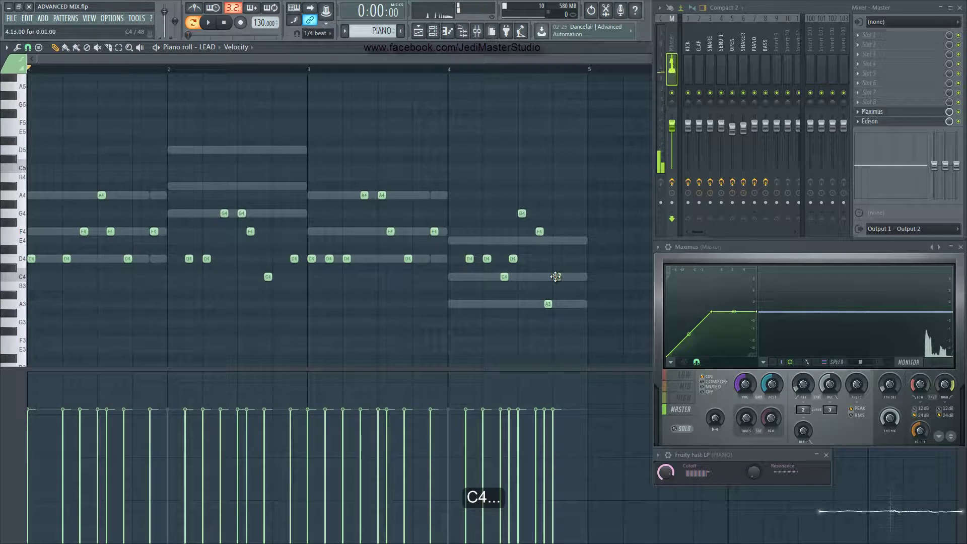
pyautogui.click(574, 168)
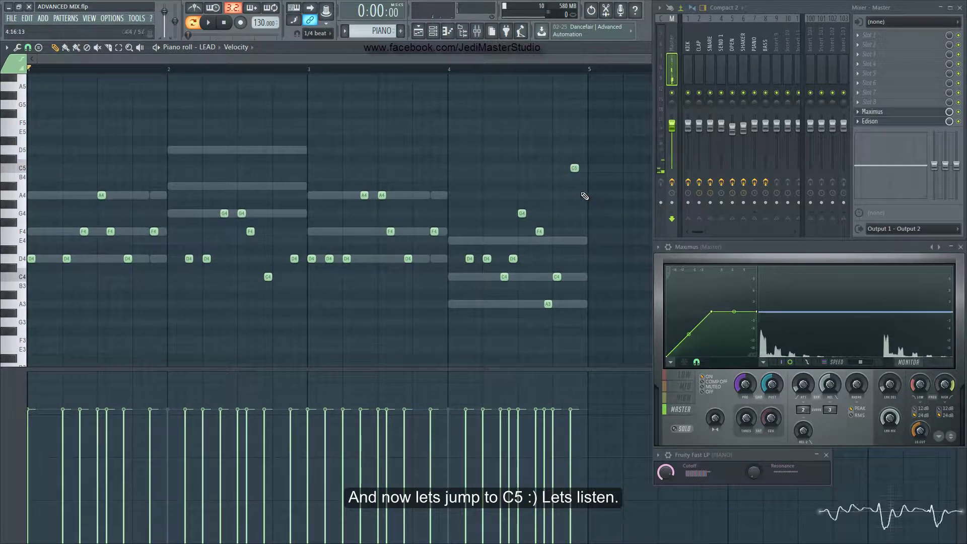
# - Audition the four-bar melody with the piano chords, adding a C4 note at step 10 of bar 4
pyautogui.click(208, 23)
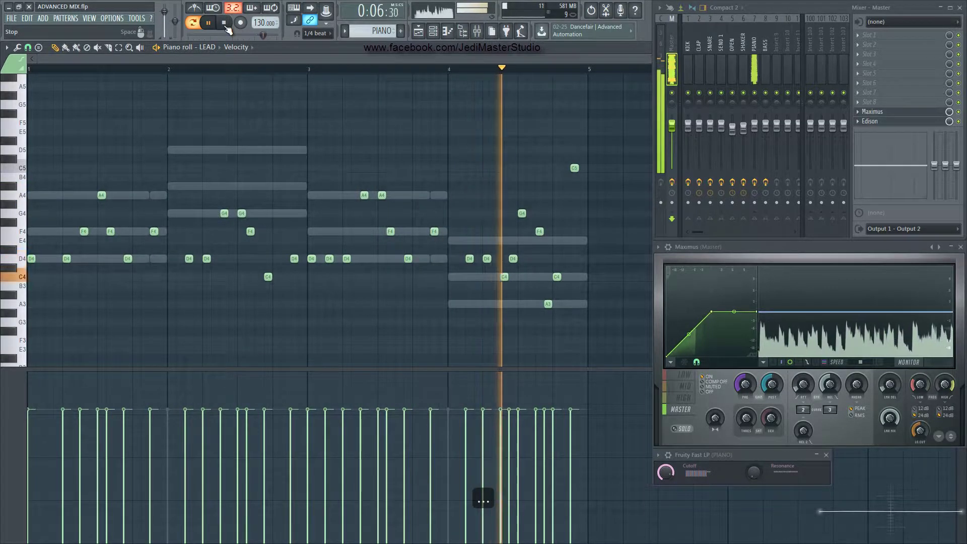
pyautogui.click(224, 22)
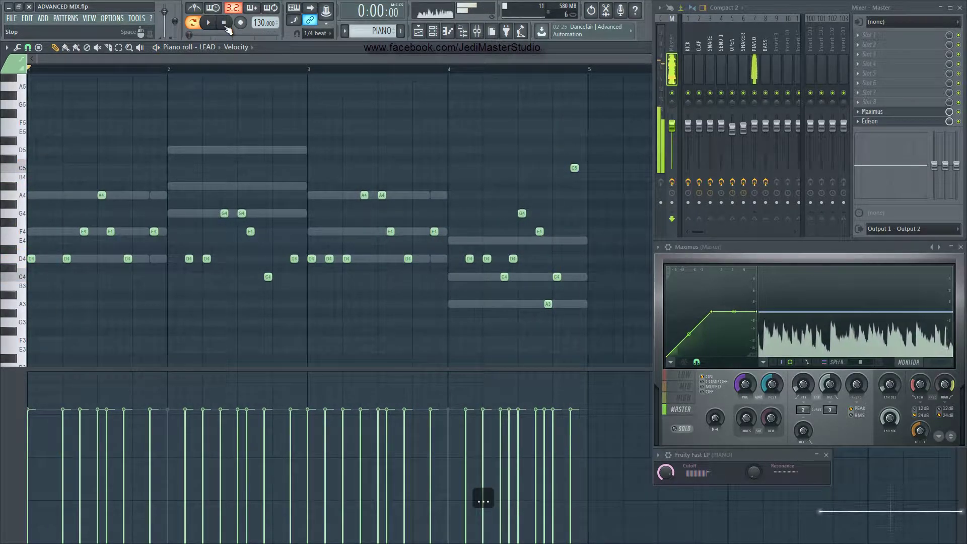
pyautogui.click(530, 276)
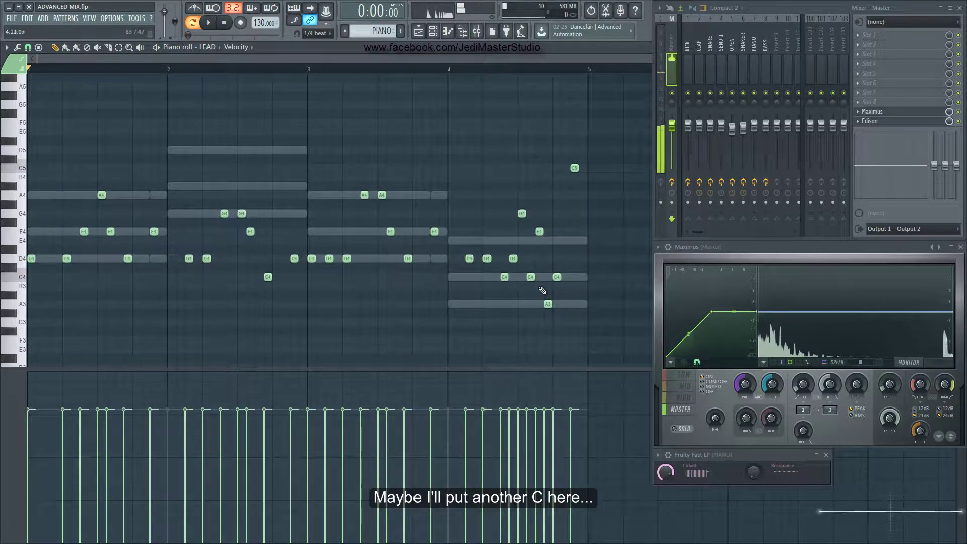
pyautogui.press('space')
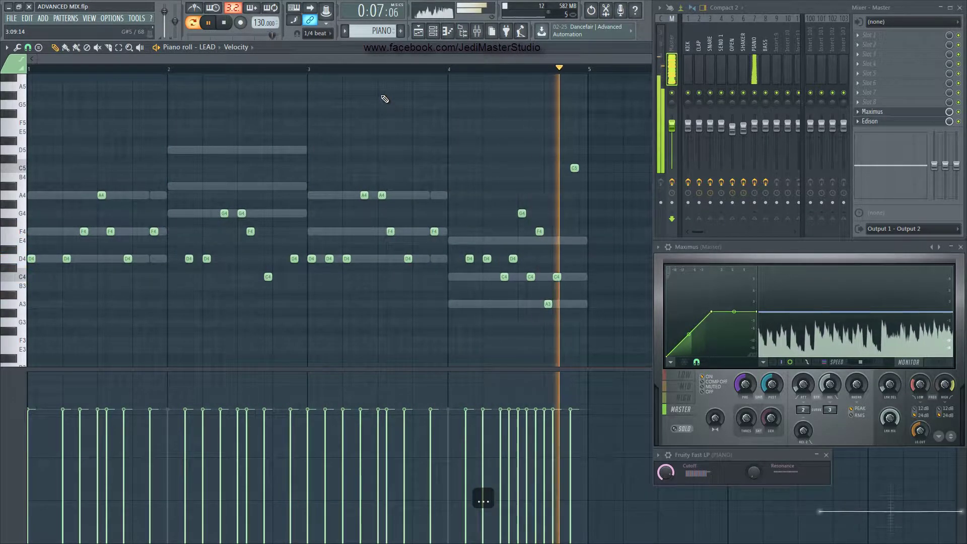
pyautogui.click(229, 22)
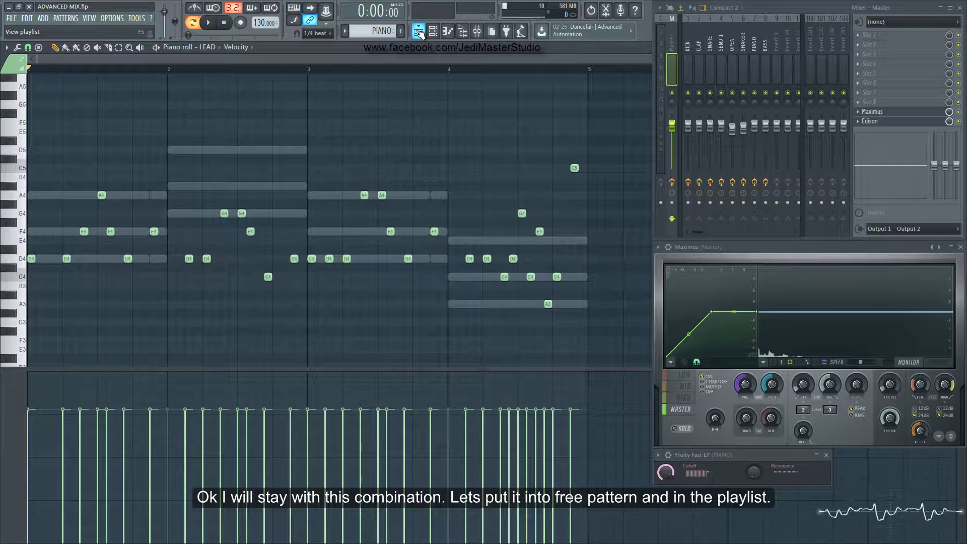
# - Show the playlist and cut the LEAD channel's melody notes out of the PIANO pattern
pyautogui.click(418, 31)
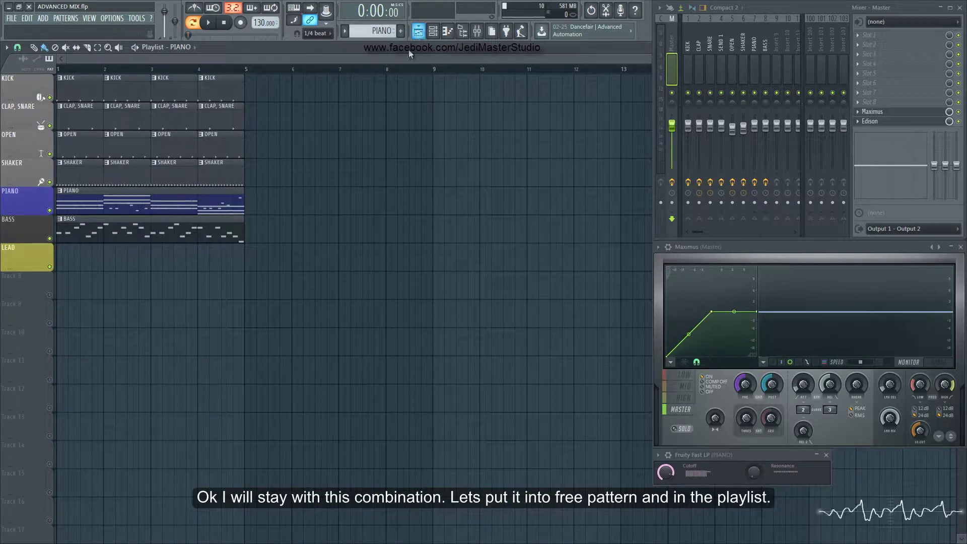
pyautogui.click(447, 37)
pyautogui.rightClick(396, 212)
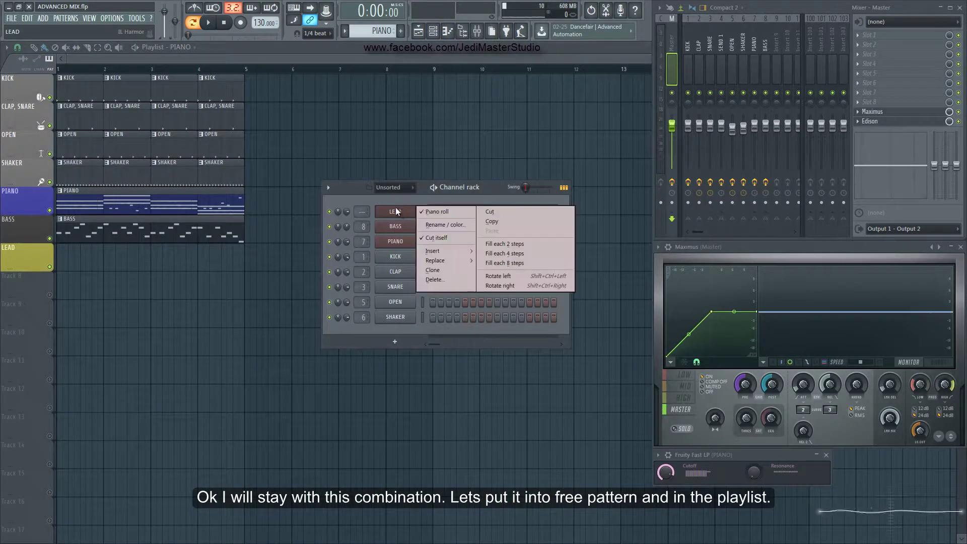
pyautogui.click(490, 212)
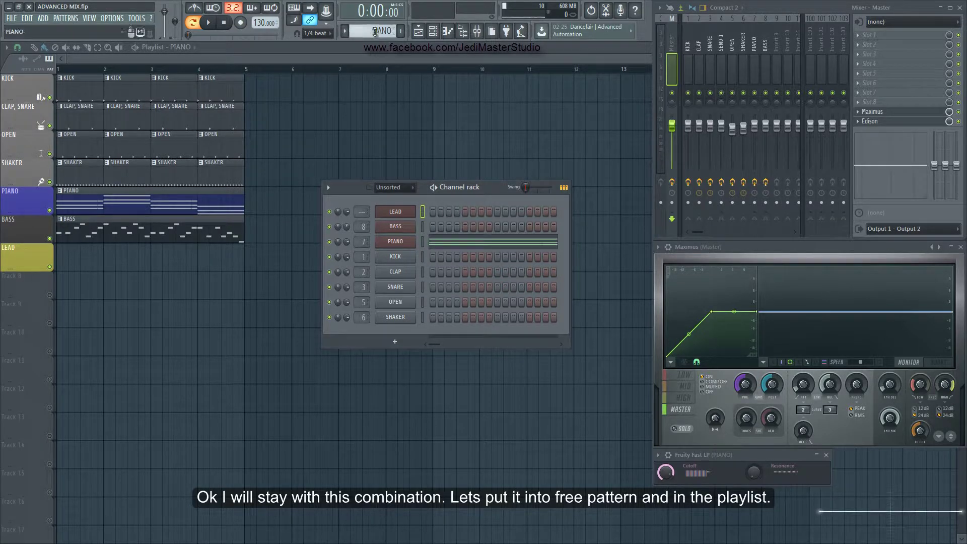
# - Switch to the LEAD pattern and paste the cut melody notes into its LEAD channel
pyautogui.scroll(-2, 374, 31)
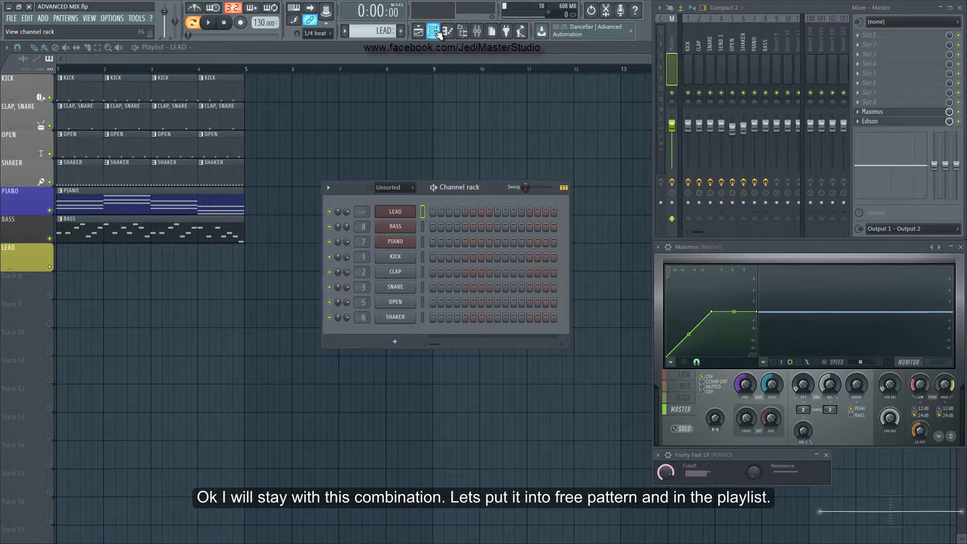
pyautogui.rightClick(395, 212)
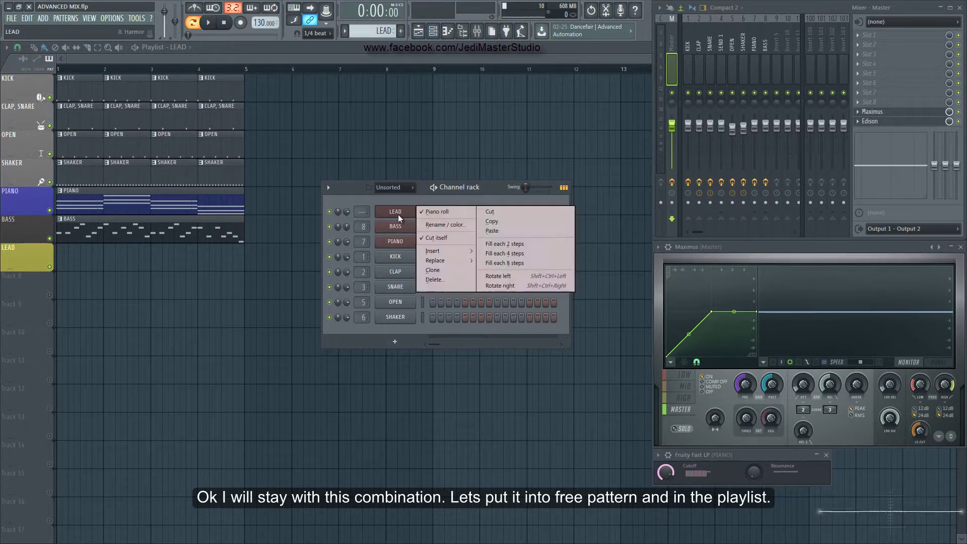
pyautogui.click(428, 210)
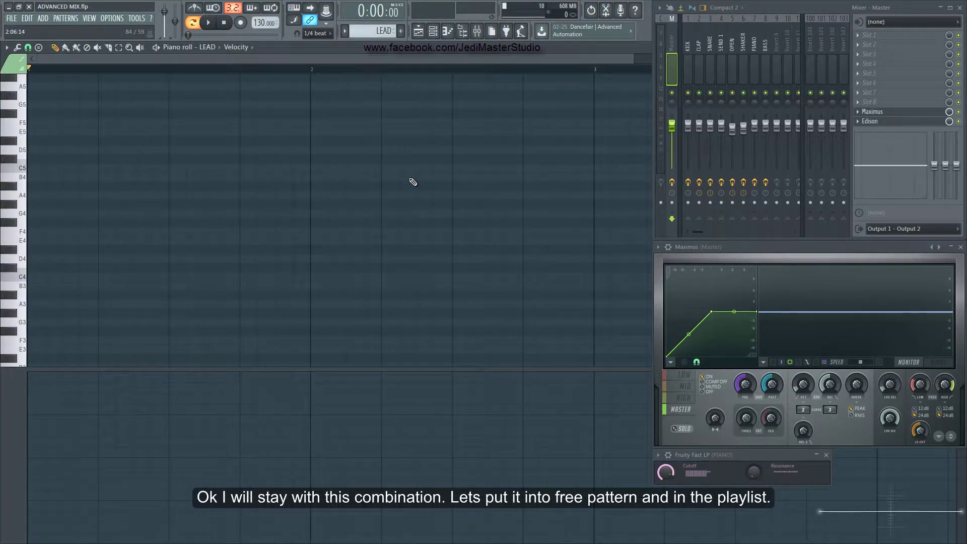
pyautogui.click(7, 48)
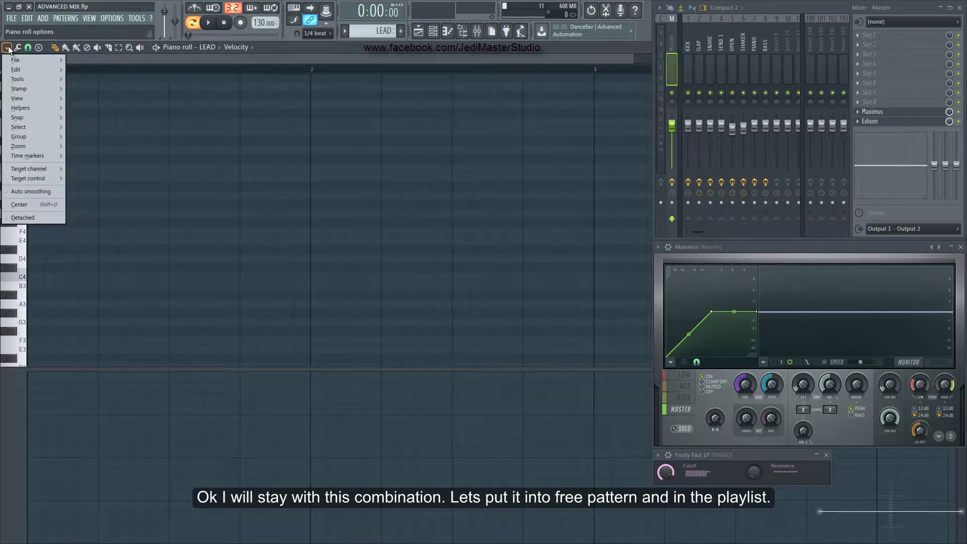
pyautogui.click(433, 31)
pyautogui.click(434, 31)
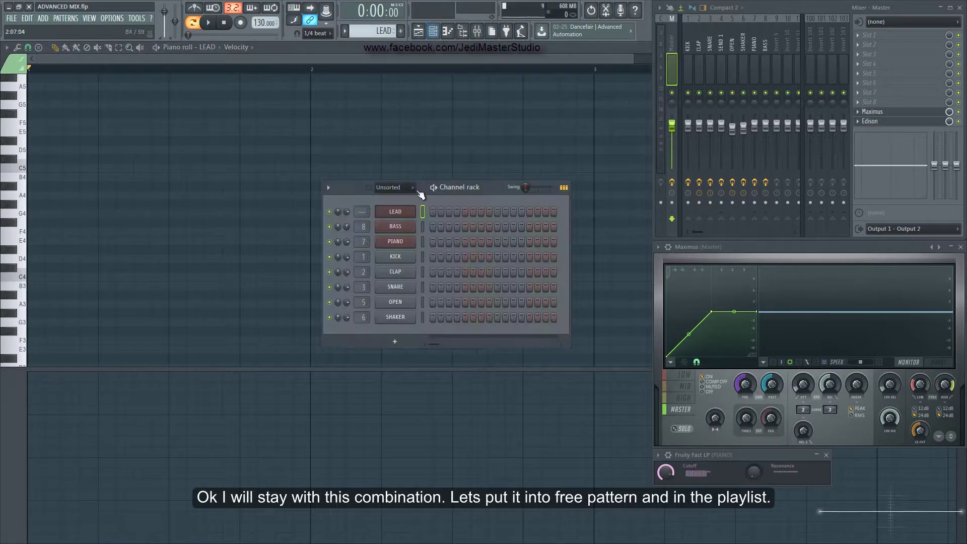
pyautogui.rightClick(404, 213)
pyautogui.click(496, 230)
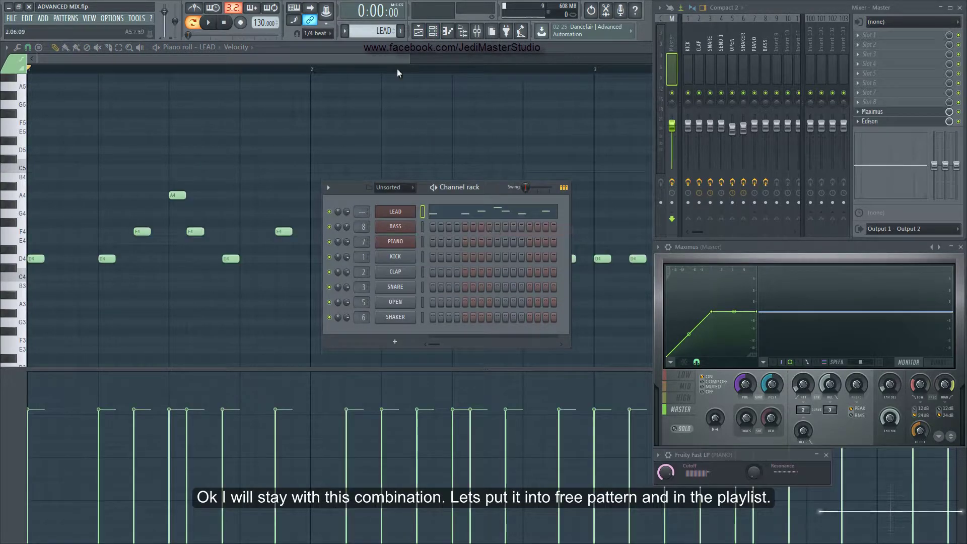
# - Show the playlist and place the four-bar LEAD pattern at bar 1 of the LEAD track
pyautogui.click(404, 60)
pyautogui.moveTo(409, 60); pyautogui.dragTo(649, 60)
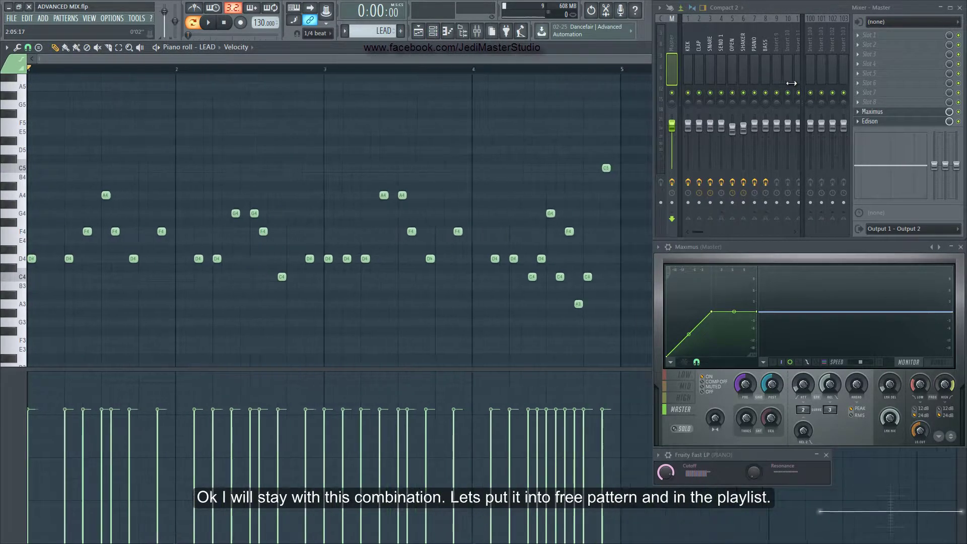
pyautogui.click(422, 33)
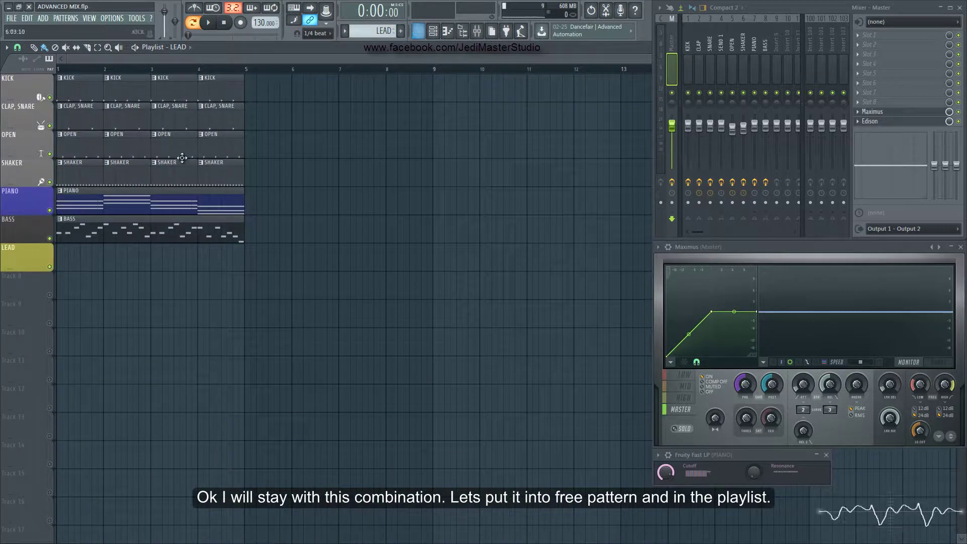
pyautogui.click(64, 255)
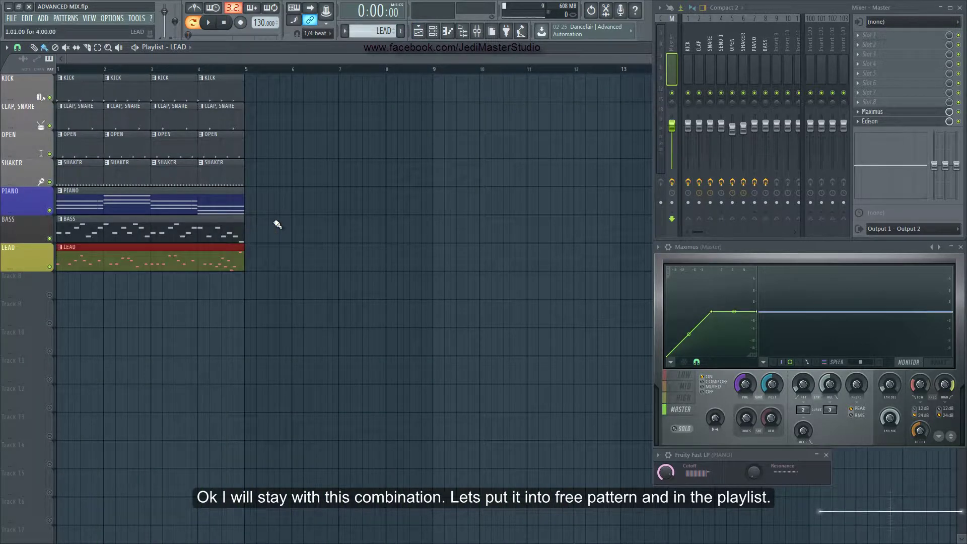
# - Play the arrangement in song mode to hear the lead with the other parts, and bring up the channel rack
pyautogui.click(210, 23)
pyautogui.click(210, 23)
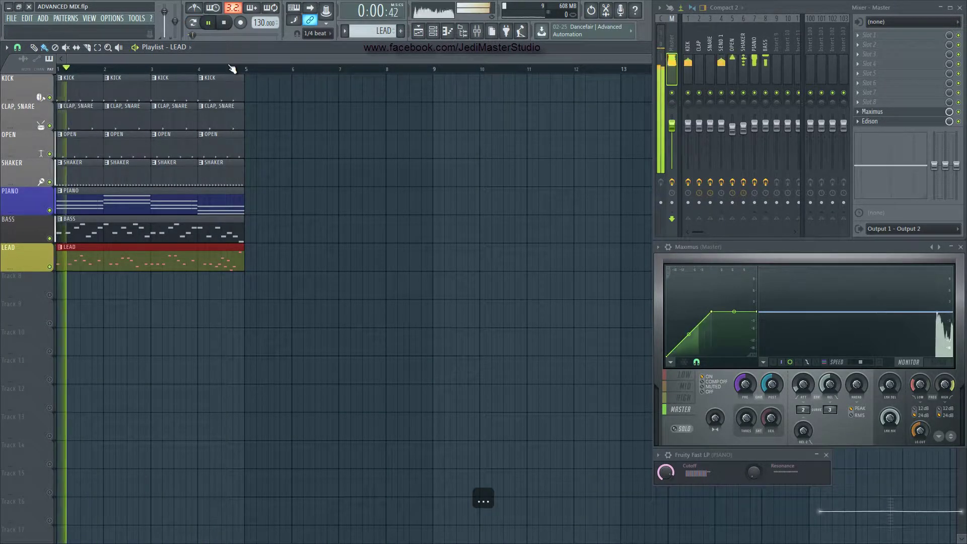
pyautogui.click(433, 31)
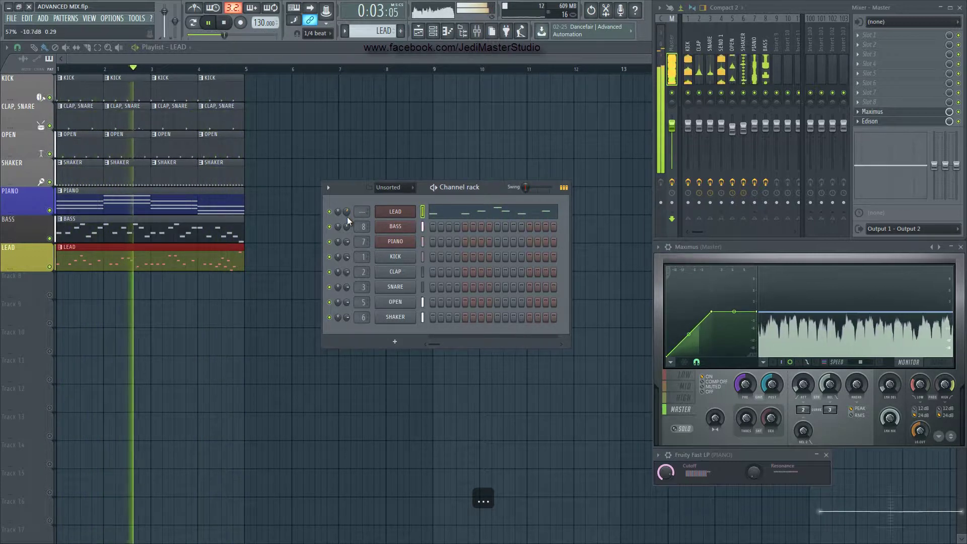
pyautogui.press('space')
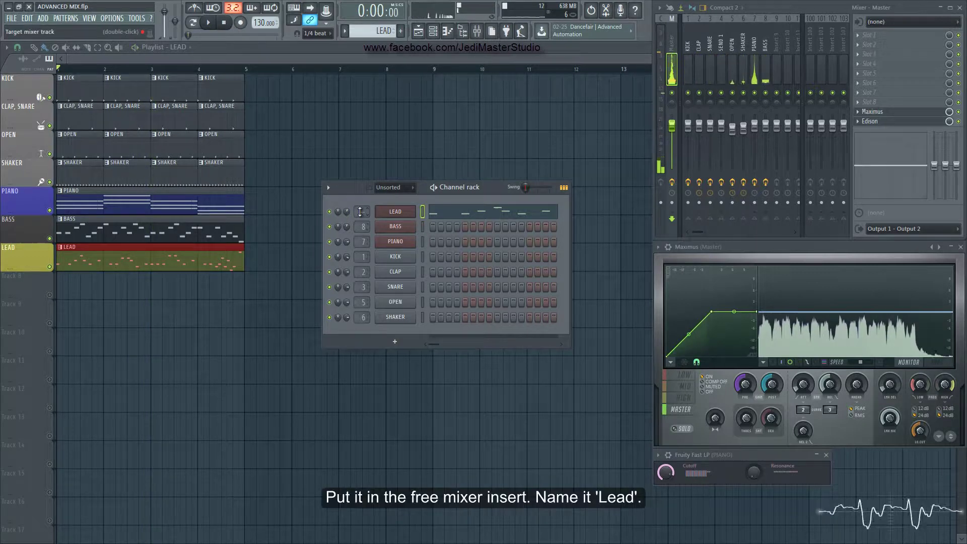
# - Route the LEAD channel to mixer insert 9 and name that insert LEAD
pyautogui.moveTo(370, 202); pyautogui.dragTo(367, 169)
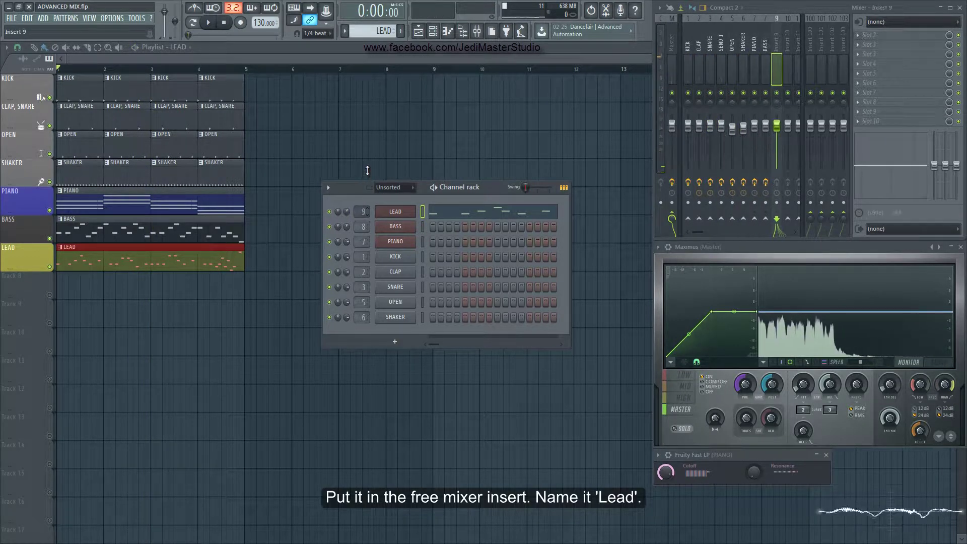
pyautogui.rightClick(776, 32)
pyautogui.click(796, 27)
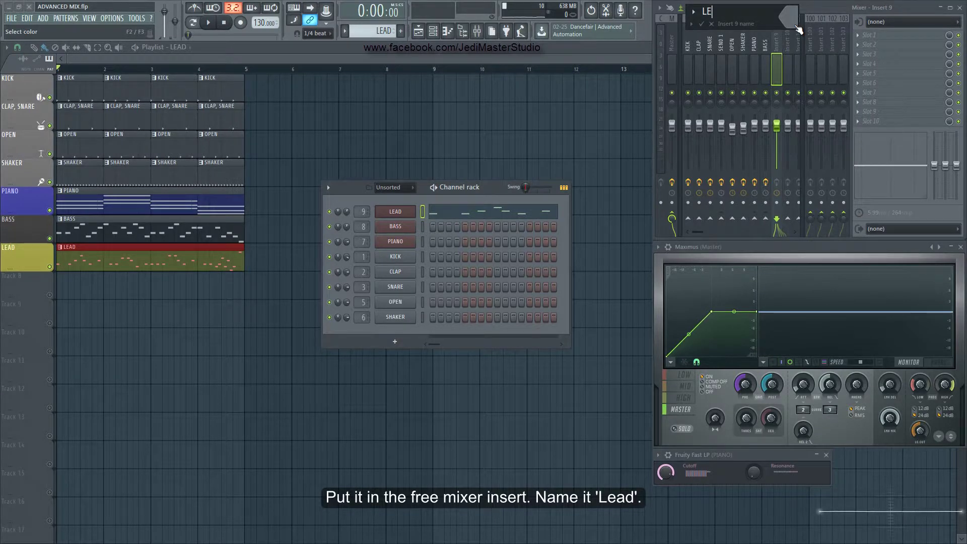
pyautogui.press('Return')
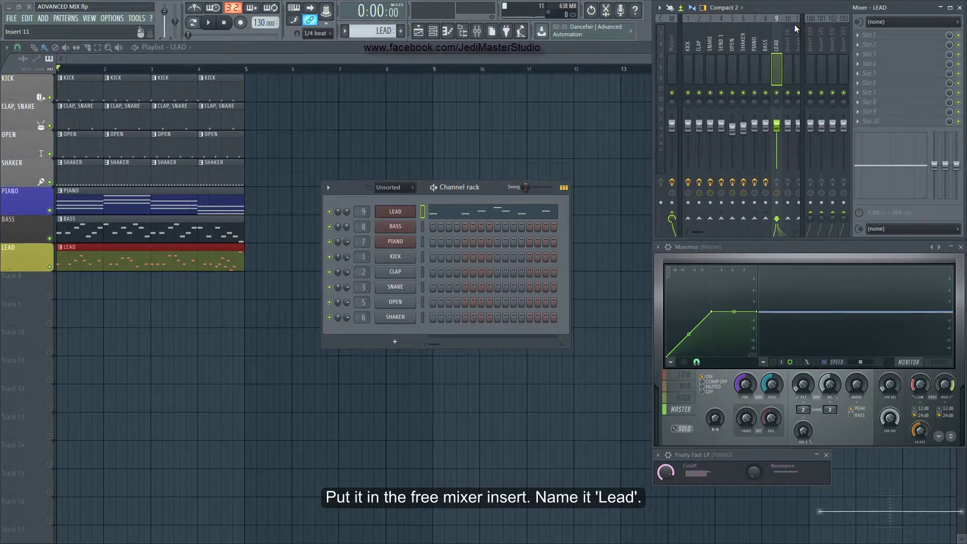
# - Load Fruity Parametric EQ 2 into the LEAD insert's first effect slot and set band 1 to High pass
pyautogui.click(861, 37)
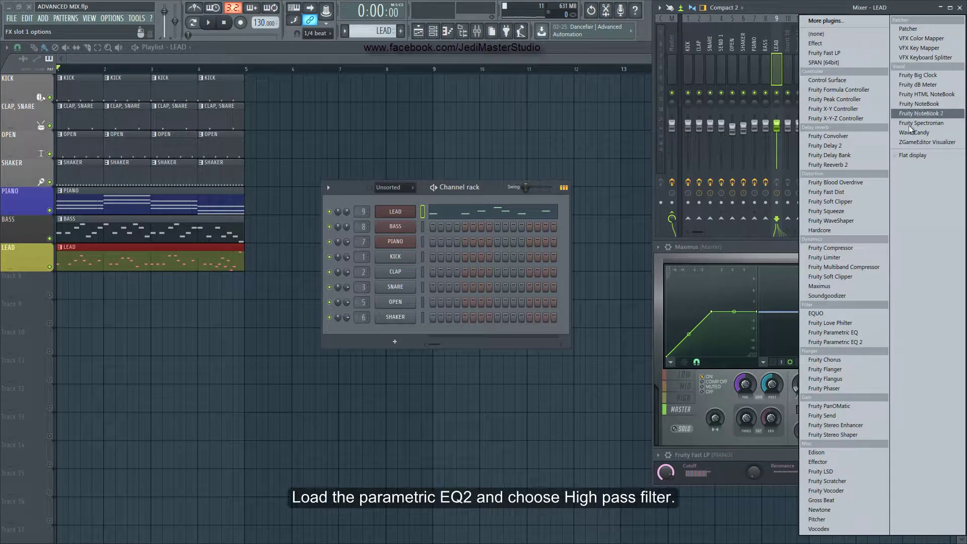
pyautogui.click(845, 342)
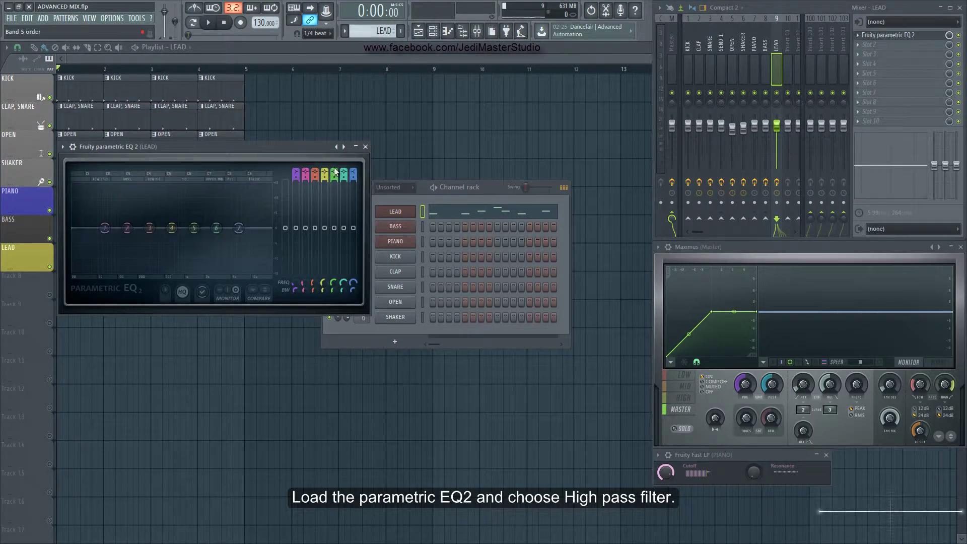
pyautogui.rightClick(105, 228)
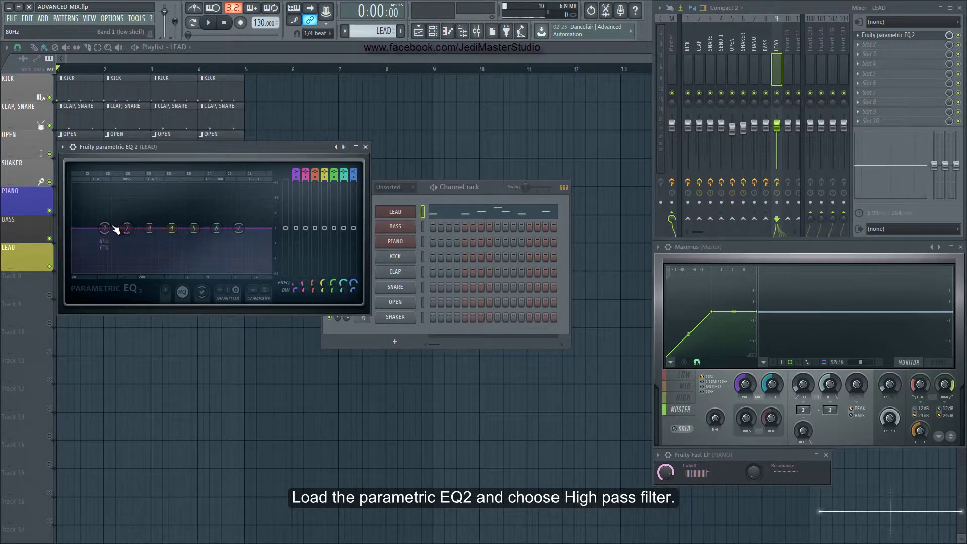
pyautogui.moveTo(126, 255)
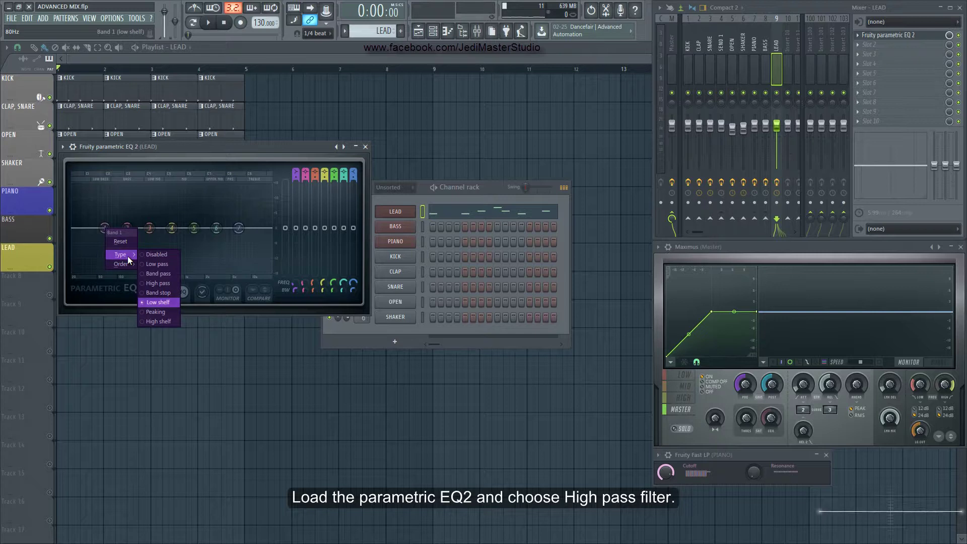
pyautogui.click(170, 285)
# - Raise the band 1 high-pass cutoff to about 509 Hz while the song plays, and stop playback
pyautogui.press('space')
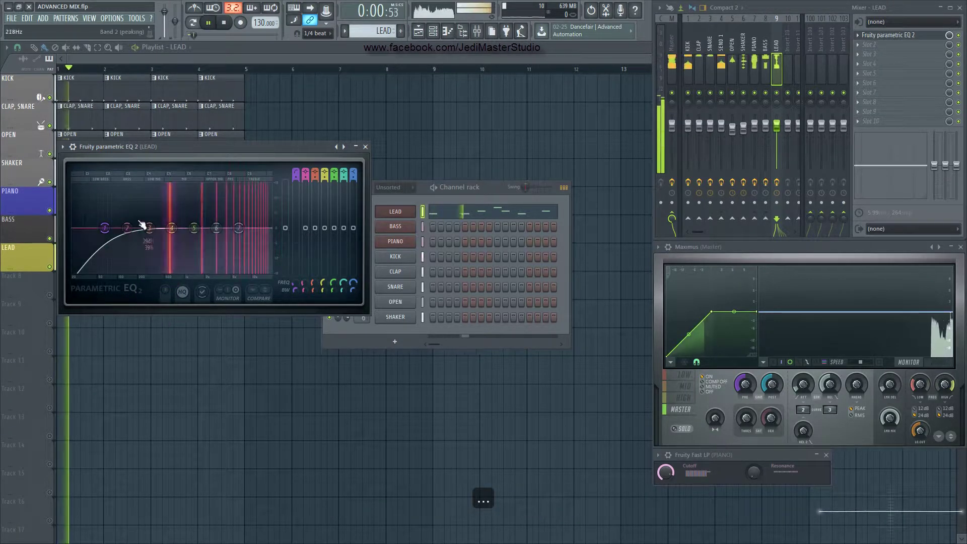
pyautogui.moveTo(106, 228); pyautogui.dragTo(172, 231)
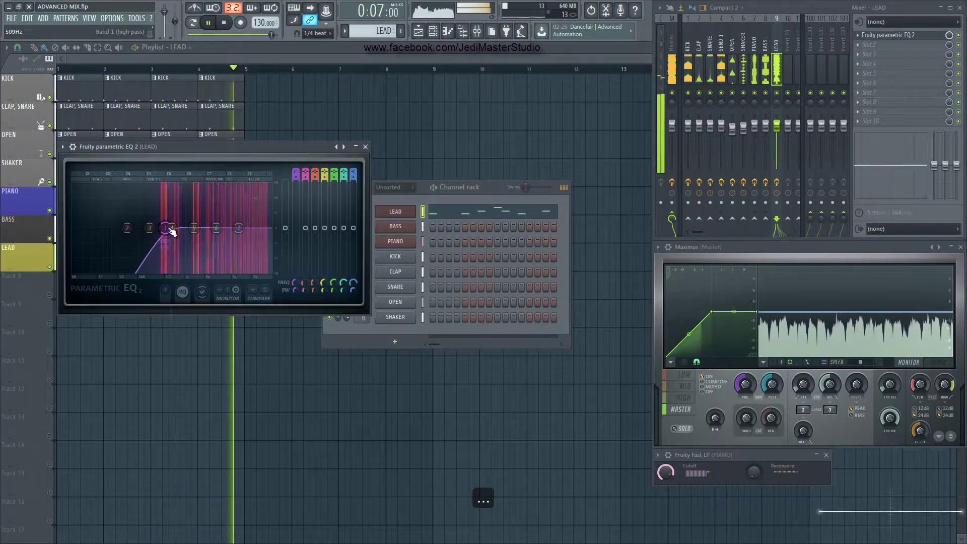
pyautogui.click(225, 23)
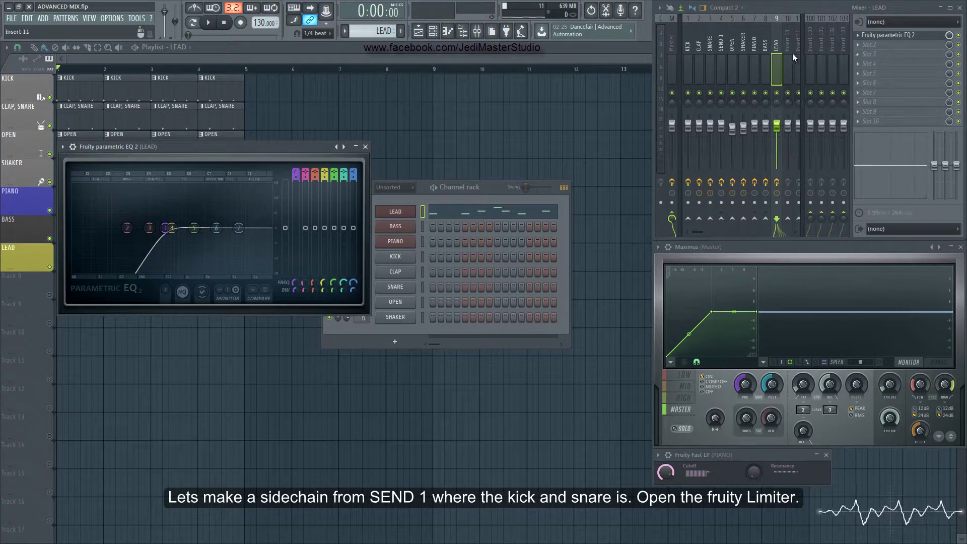
# - Sidechain the SEND 1 mixer track to the LEAD insert
pyautogui.click(721, 46)
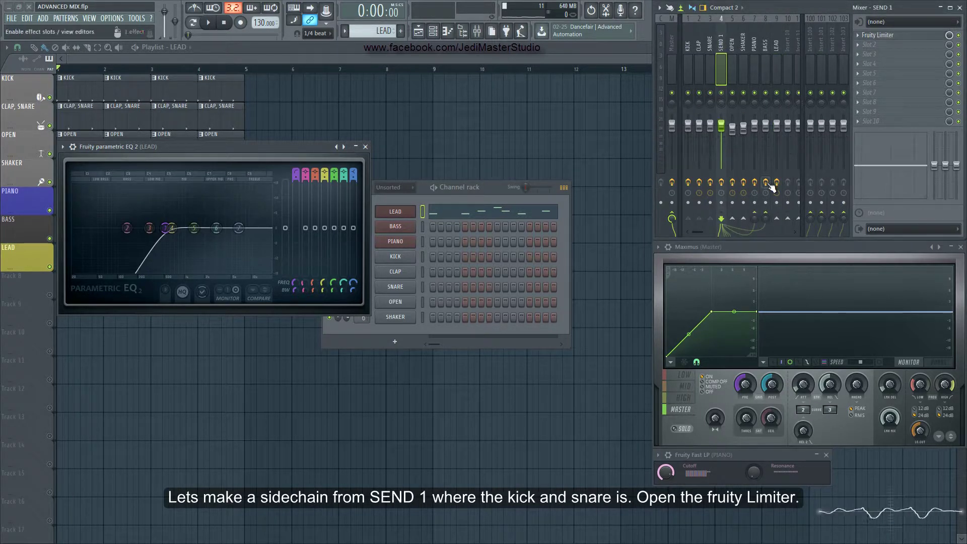
pyautogui.rightClick(776, 220)
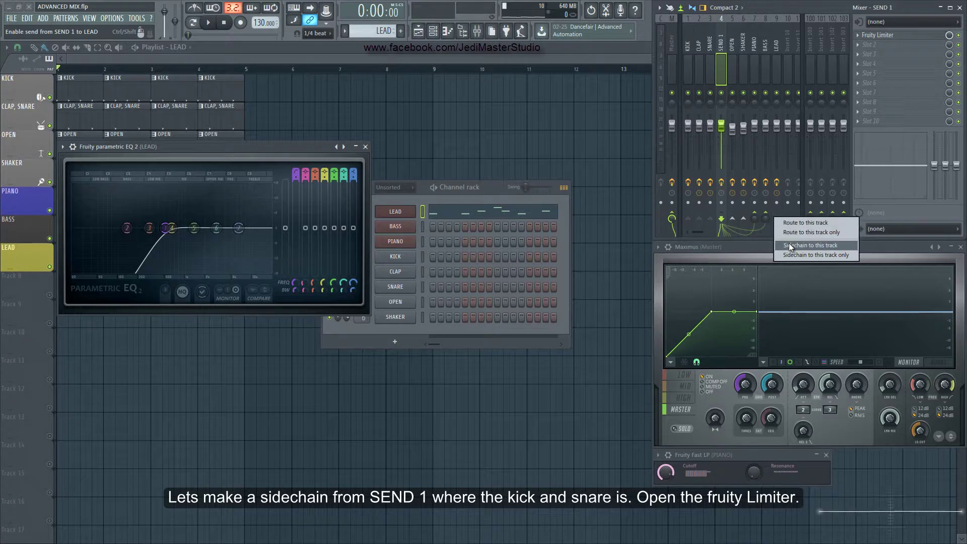
pyautogui.click(788, 245)
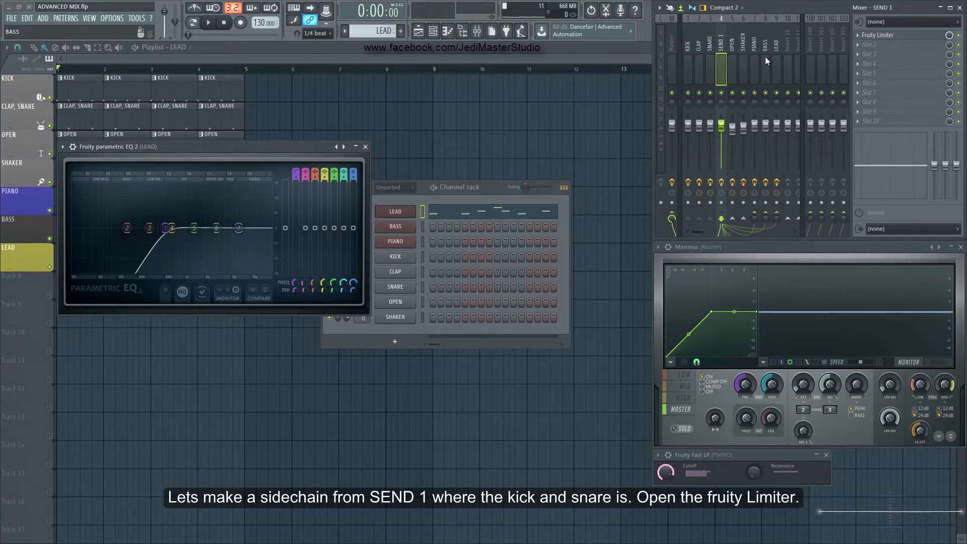
# - Load Fruity Limiter into the LEAD insert's second effect slot, start playback and close the Parametric EQ 2 window
pyautogui.click(775, 38)
pyautogui.click(854, 42)
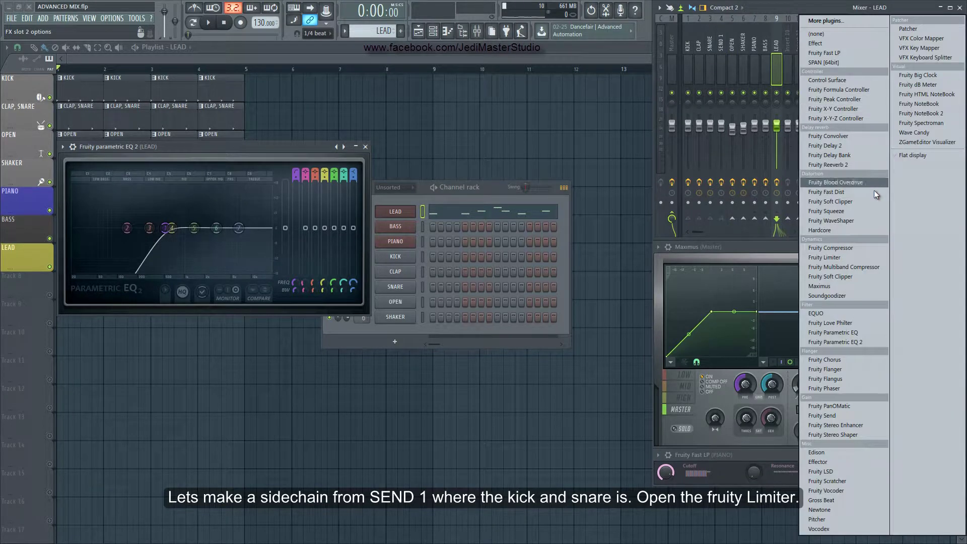
pyautogui.click(825, 258)
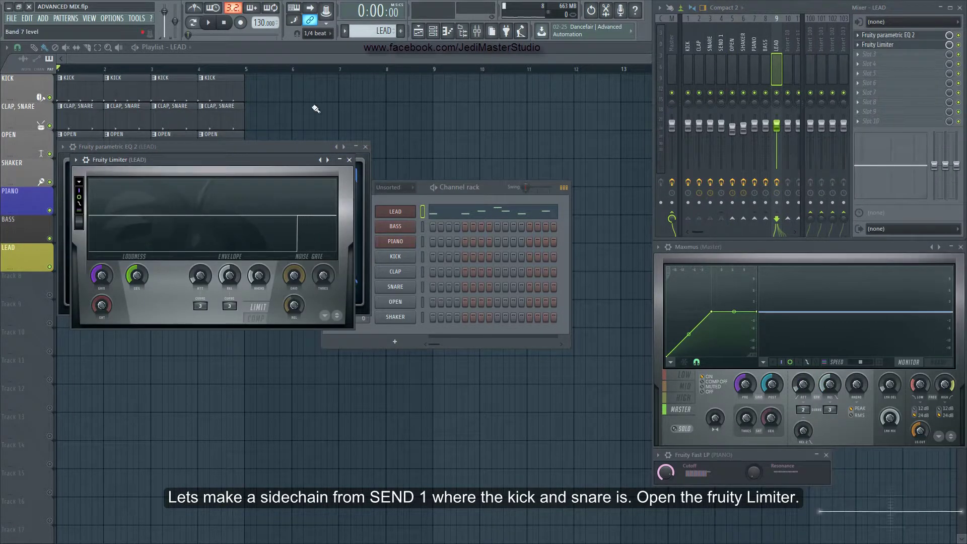
pyautogui.press('space')
pyautogui.moveTo(263, 155); pyautogui.dragTo(425, 160)
pyautogui.click(365, 146)
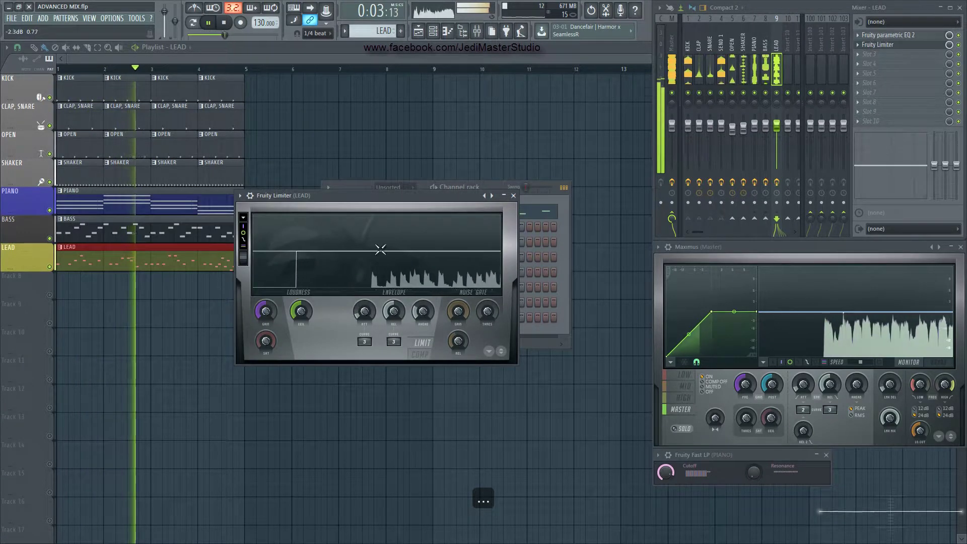
# - Switch the LEAD limiter to compressor mode with sidechain input 1, lowering its threshold and raising its ratio
pyautogui.click(409, 354)
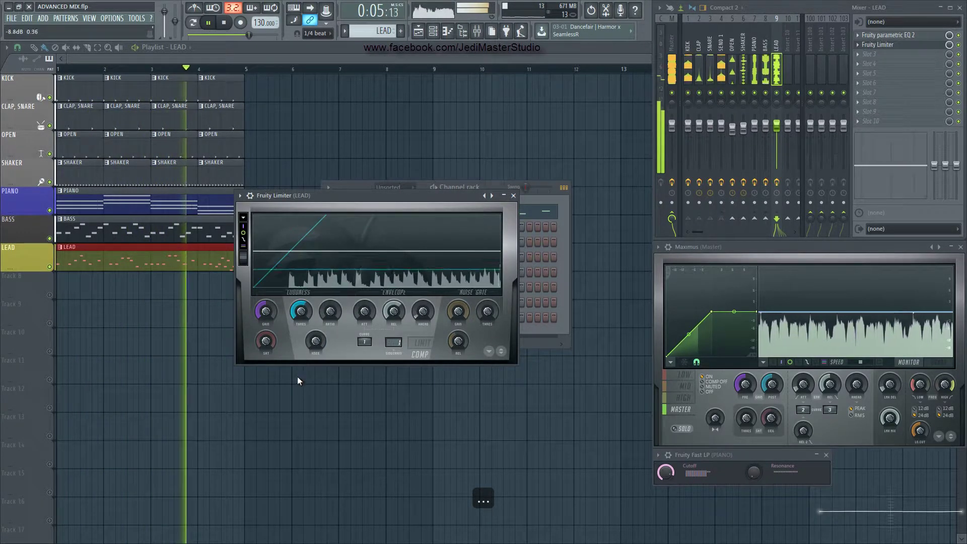
pyautogui.moveTo(295, 421); pyautogui.dragTo(290, 441)
pyautogui.scroll(8, 327, 315)
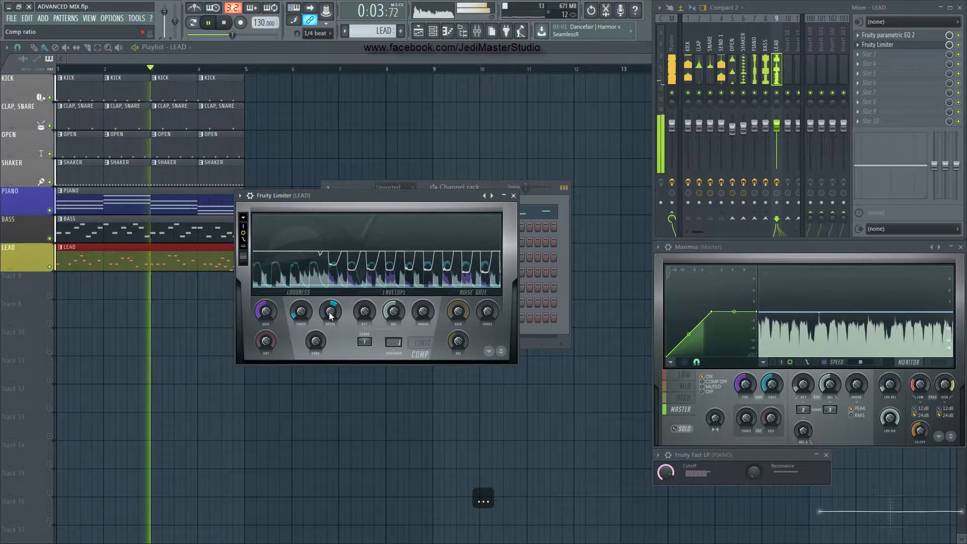
pyautogui.scroll(-1, 329, 312)
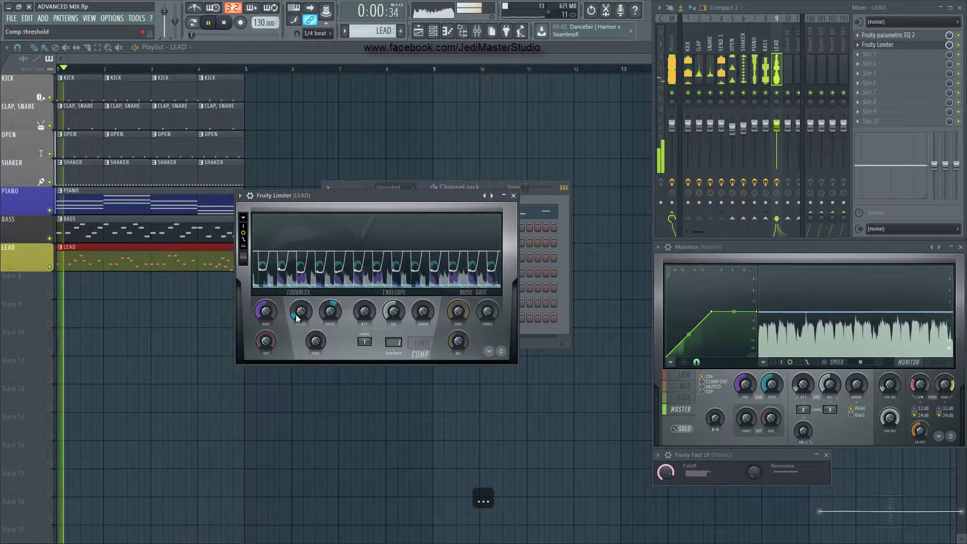
# - Fine-tune the compressor threshold to about -26 dB by ear, close Fruity Limiter and stop playback
pyautogui.moveTo(303, 313); pyautogui.dragTo(302, 310)
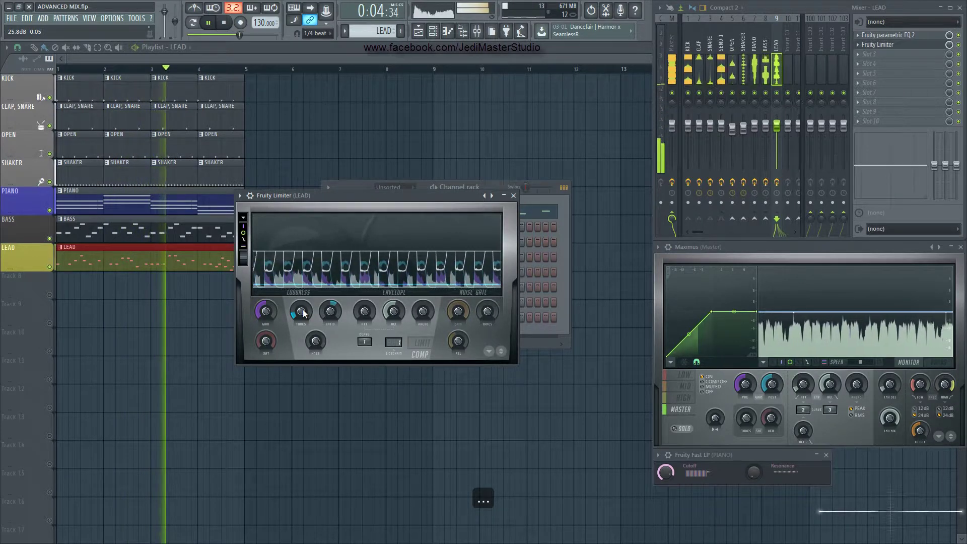
pyautogui.moveTo(303, 313); pyautogui.dragTo(302, 311)
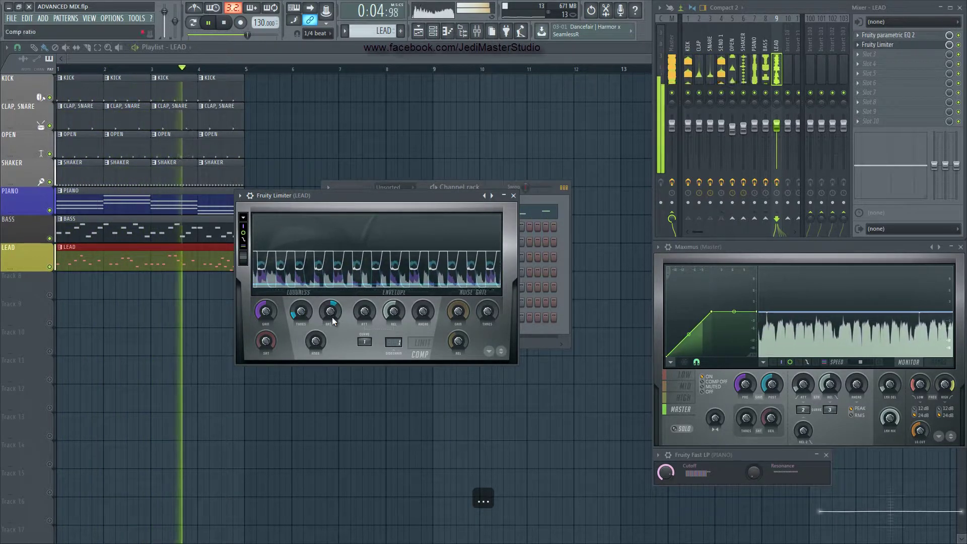
pyautogui.click(513, 196)
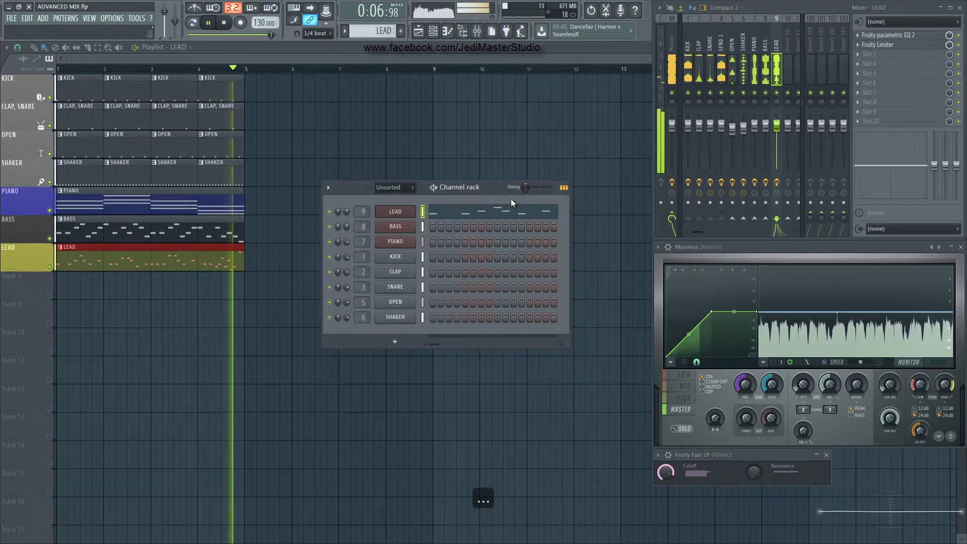
pyautogui.press('space')
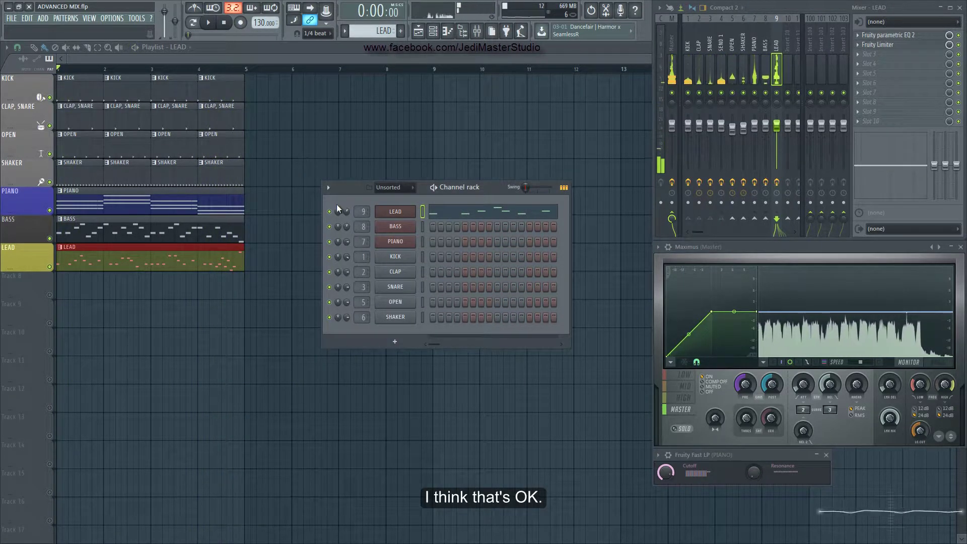
# - Open the LEAD channel's Harmor and, during playback, lower filter 1's frequency to about 57% and raise it again
pyautogui.click(397, 213)
pyautogui.moveTo(386, 98); pyautogui.dragTo(503, 136)
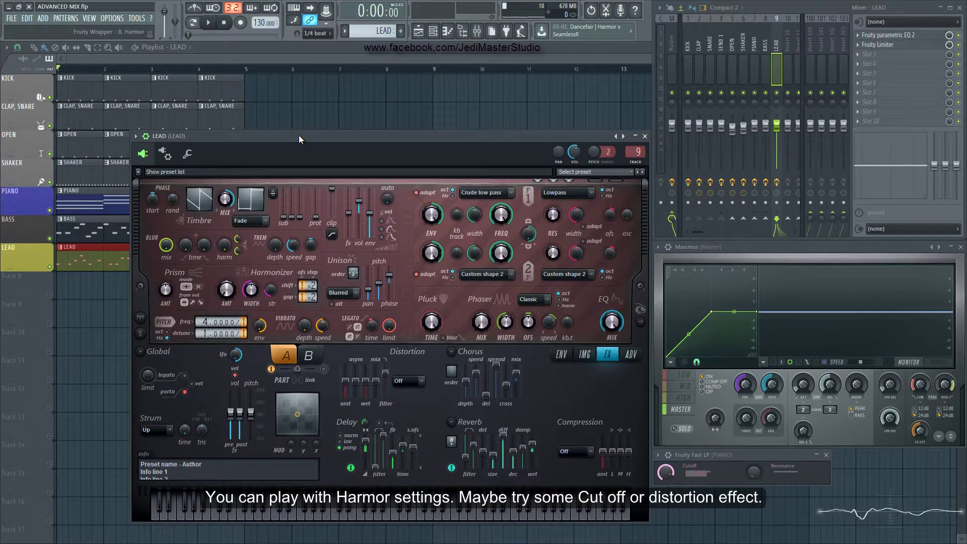
pyautogui.press('space')
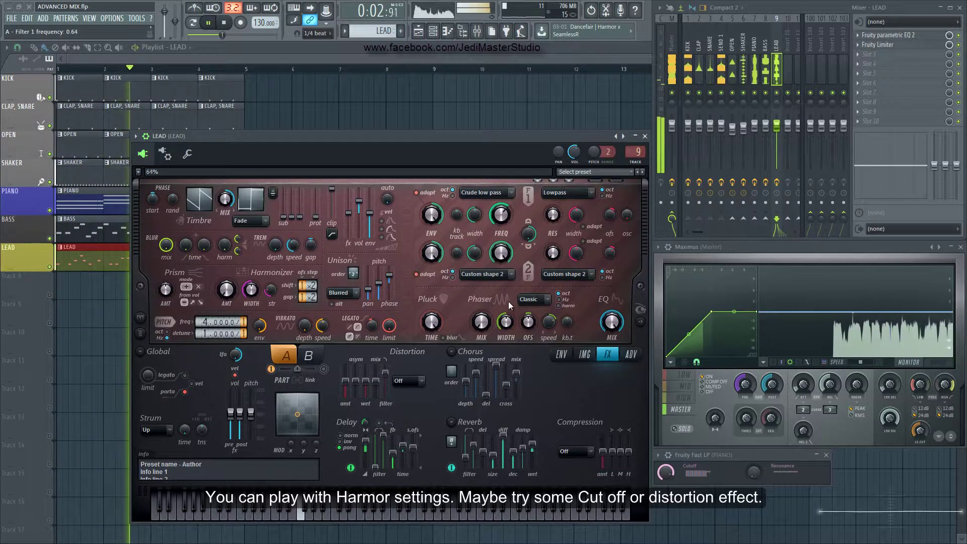
pyautogui.moveTo(509, 306); pyautogui.dragTo(509, 322)
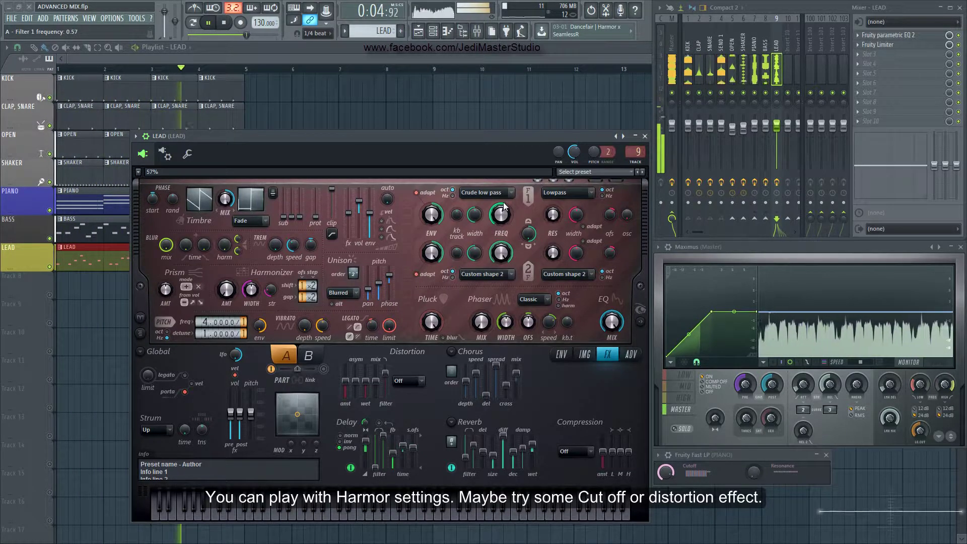
pyautogui.moveTo(504, 207); pyautogui.dragTo(506, 176)
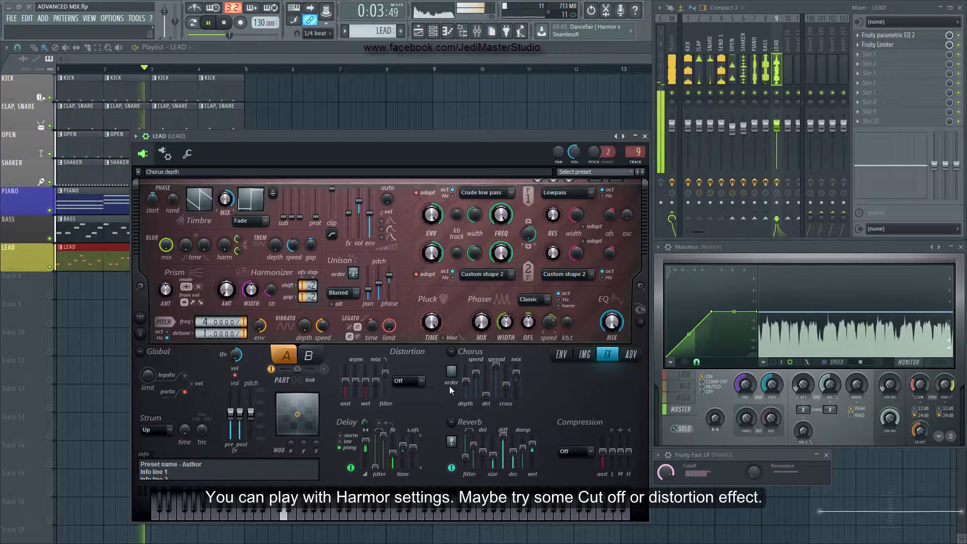
# - Set Harmor's distortion type to Classic and raise the distortion amount
pyautogui.click(420, 381)
pyautogui.click(418, 406)
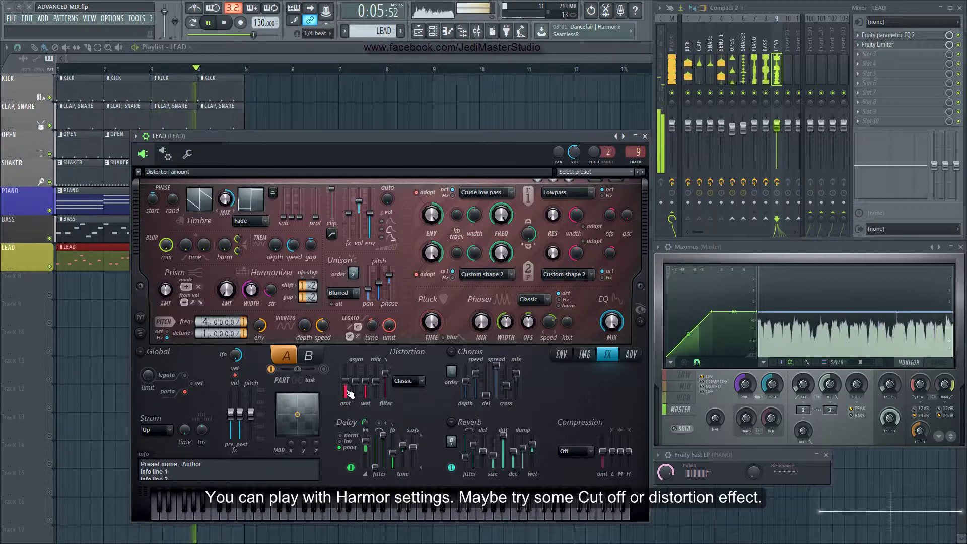
pyautogui.moveTo(349, 394); pyautogui.dragTo(347, 376)
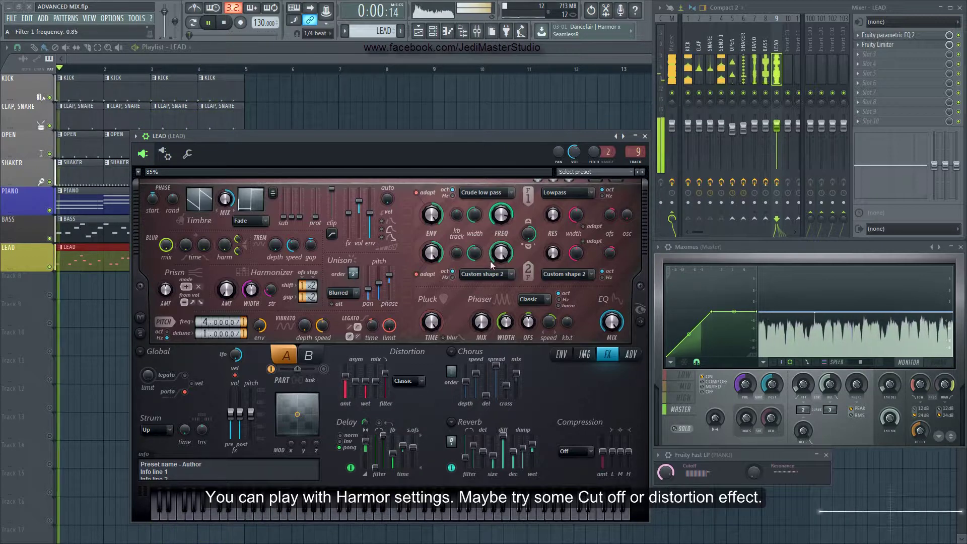
# - Adjust Harmor's filter 1 resonance during playback and lower the filter's frequency to about 44%
pyautogui.moveTo(553, 214); pyautogui.dragTo(552, 181)
pyautogui.moveTo(501, 214); pyautogui.dragTo(494, 302)
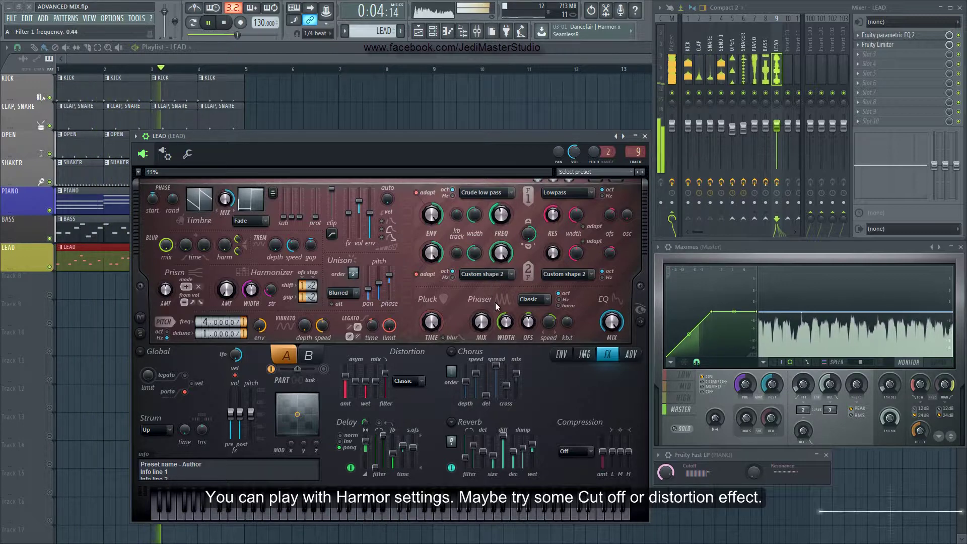
# - Set Harmor's distortion type to Off, stop playback and close the LEAD plugin window
pyautogui.click(422, 381)
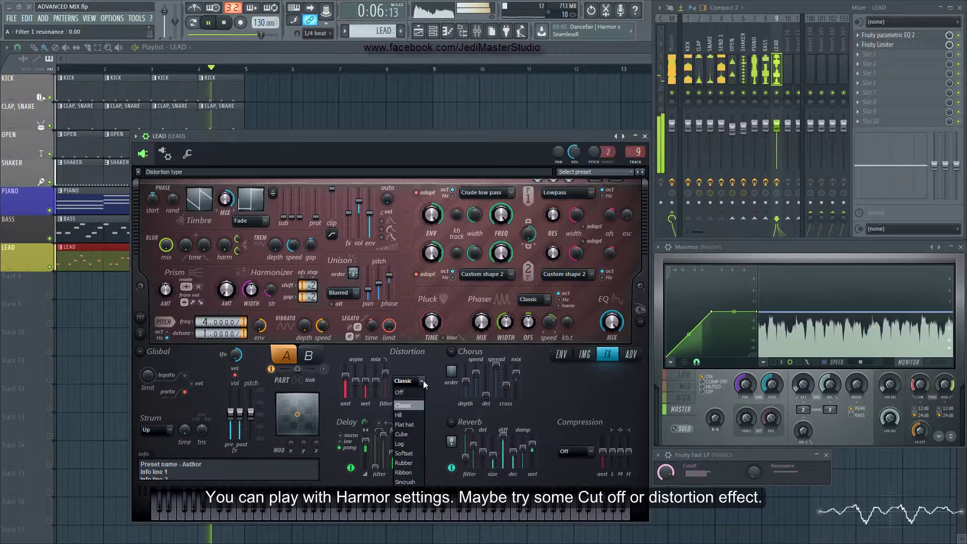
pyautogui.click(416, 395)
pyautogui.click(223, 24)
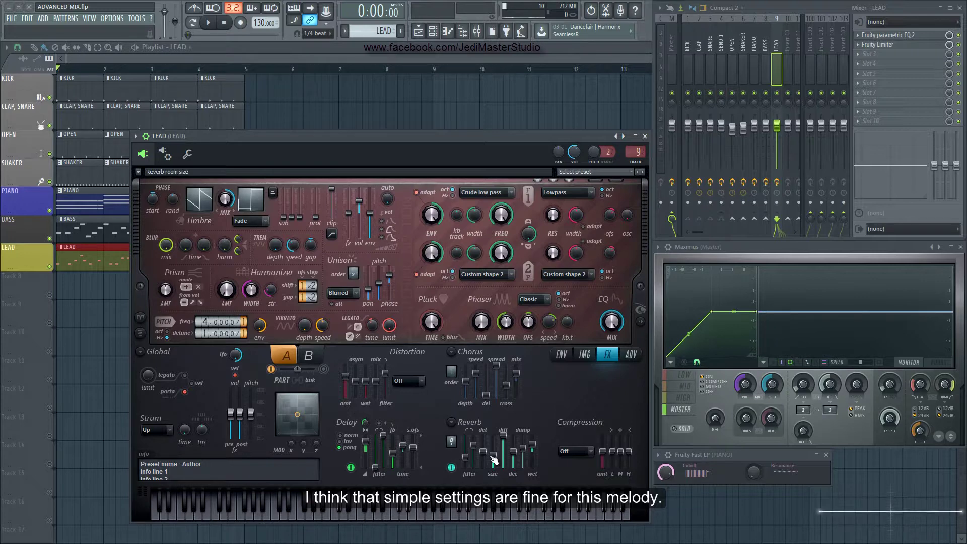
pyautogui.click(346, 56)
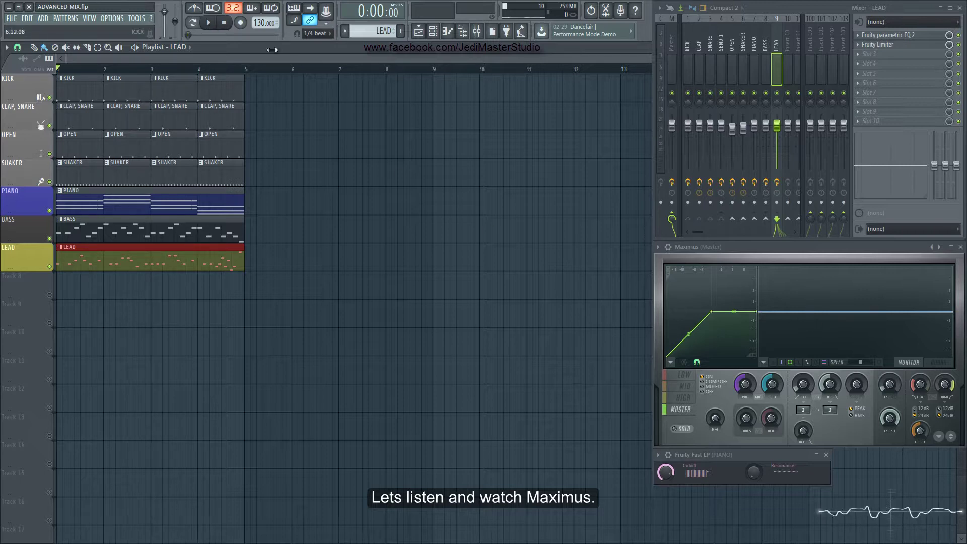
# - Play the full seven-track arrangement while monitoring the master level in Maximus, and stop playback
pyautogui.click(214, 23)
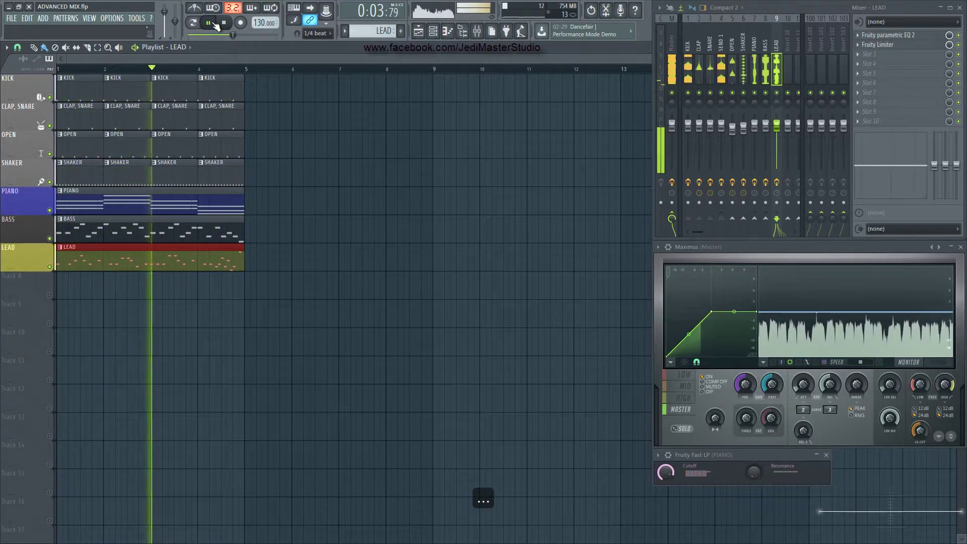
pyautogui.click(794, 298)
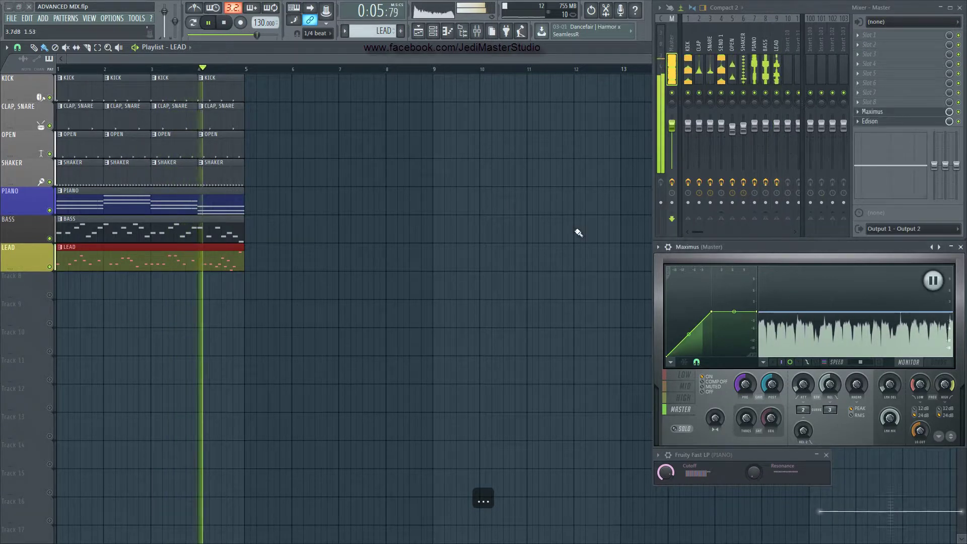
pyautogui.click(227, 24)
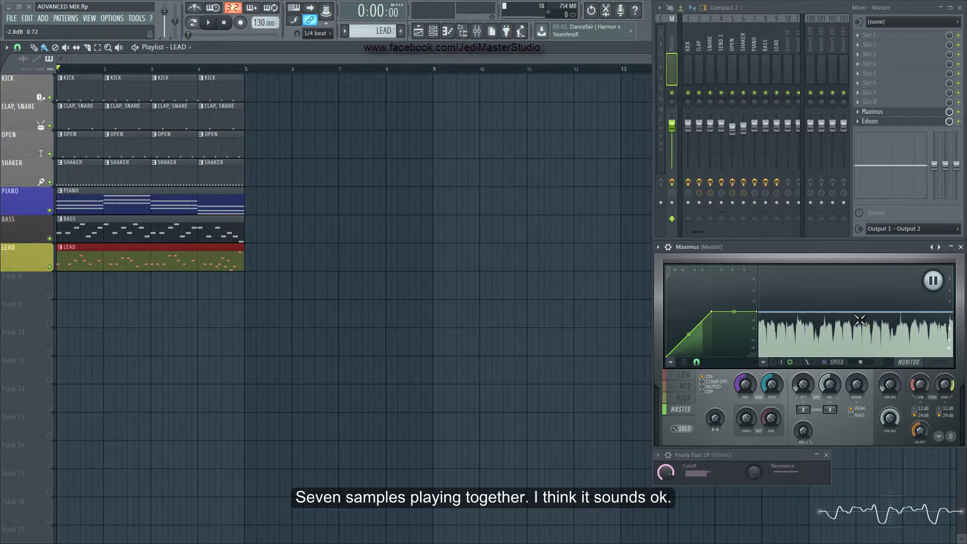
# - Bring the focus from the PIANO's Fruity Fast LP back to Maximus and listen to the whole sequence once again
pyautogui.click(670, 475)
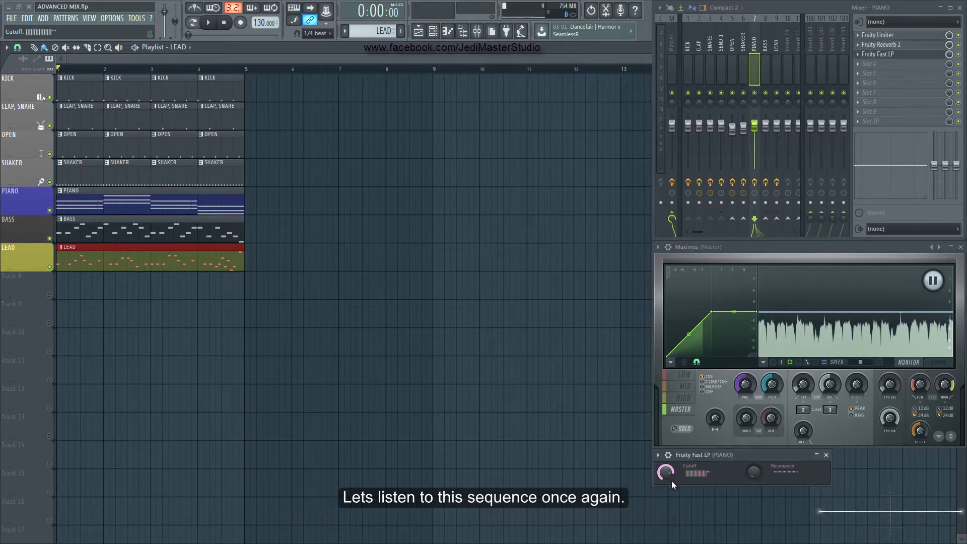
pyautogui.click(825, 323)
pyautogui.click(212, 29)
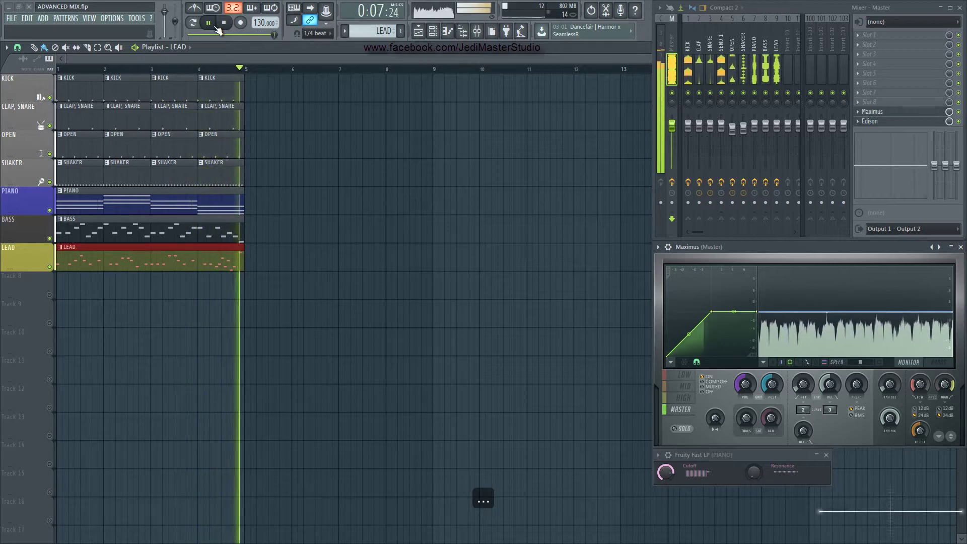
pyautogui.click(224, 23)
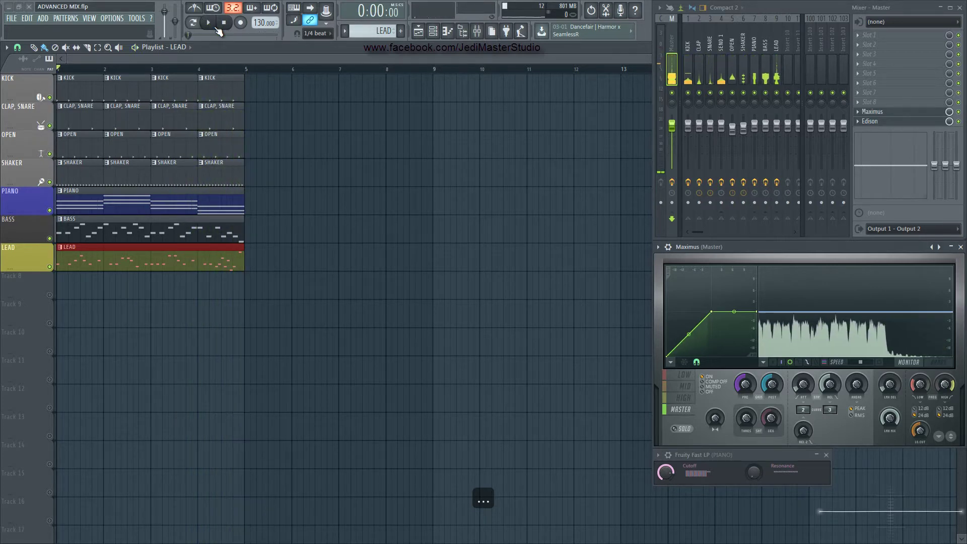